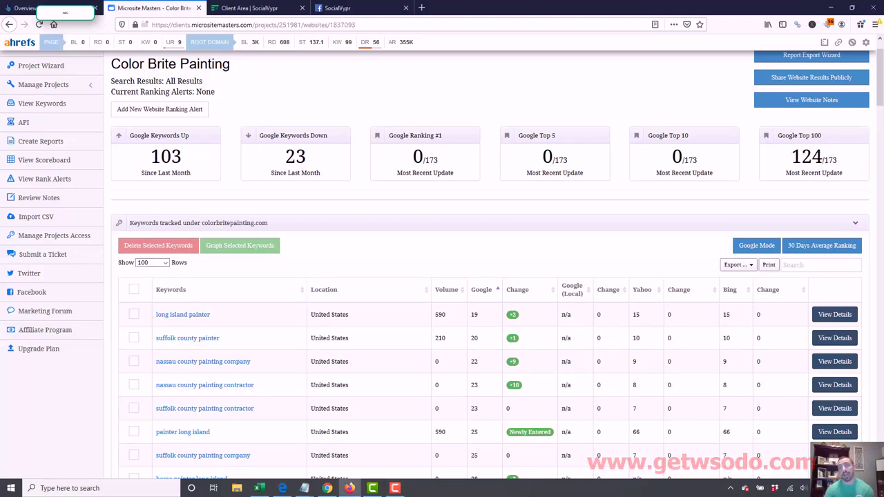
- Highlight the 124 keywords ranked in Google's top 100 and scroll through the keyword table
drag(792, 156, 825, 156)
mouse_move(881, 104)
mouse_down()
mouse_move(881, 306)
mouse_move(882, 100)
mouse_up()
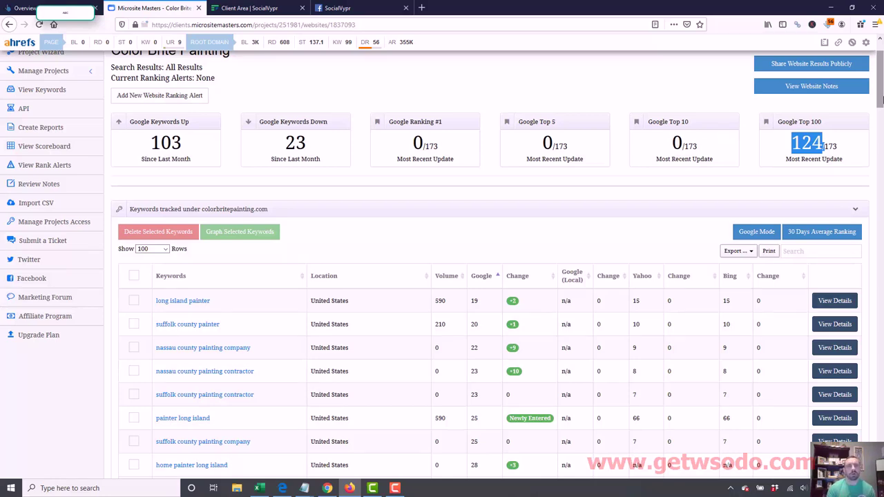
- Switch to the Client Area | SocialVypr tab showing the services catalogue
click(248, 8)
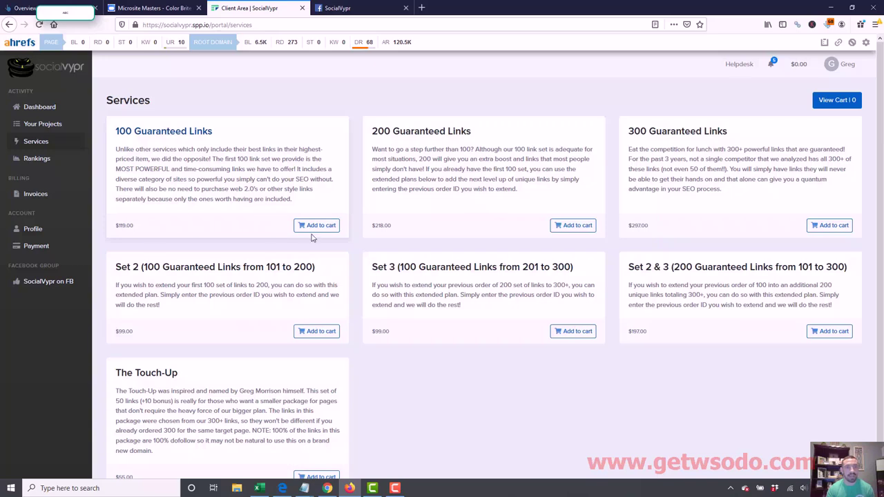
- Add the 100 Guaranteed Links package to the cart, check out and complete the purchase
click(323, 233)
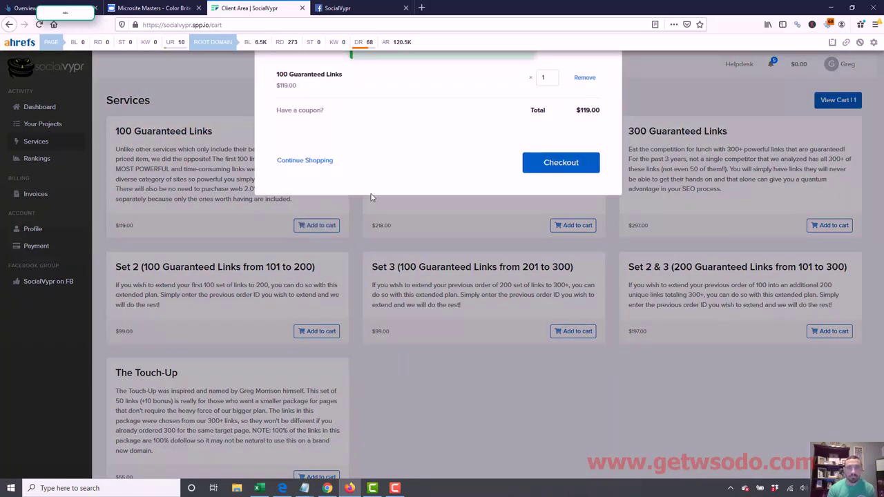
click(552, 166)
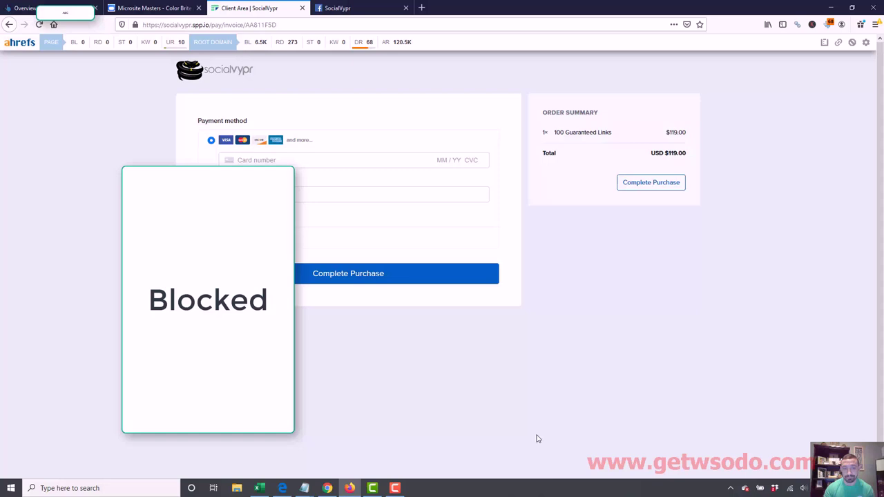
click(395, 489)
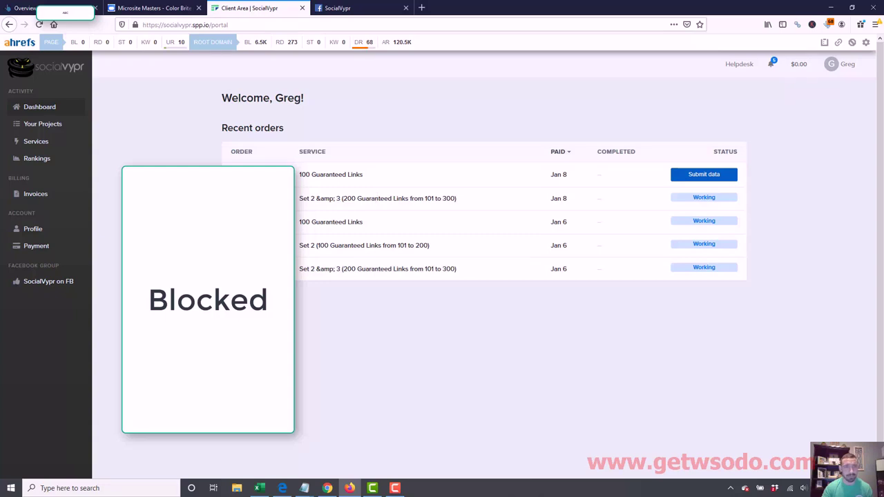
- Open the project information form for the new 100 Guaranteed Links order
drag(369, 208, 610, 275)
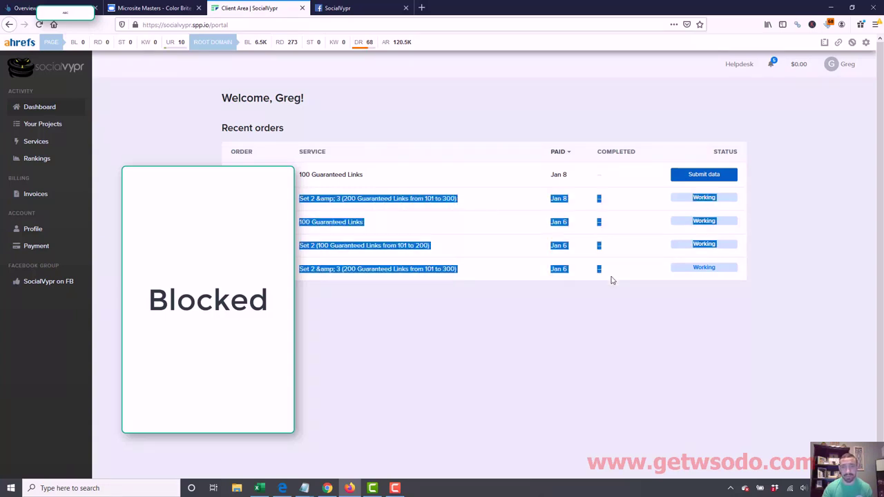
click(610, 276)
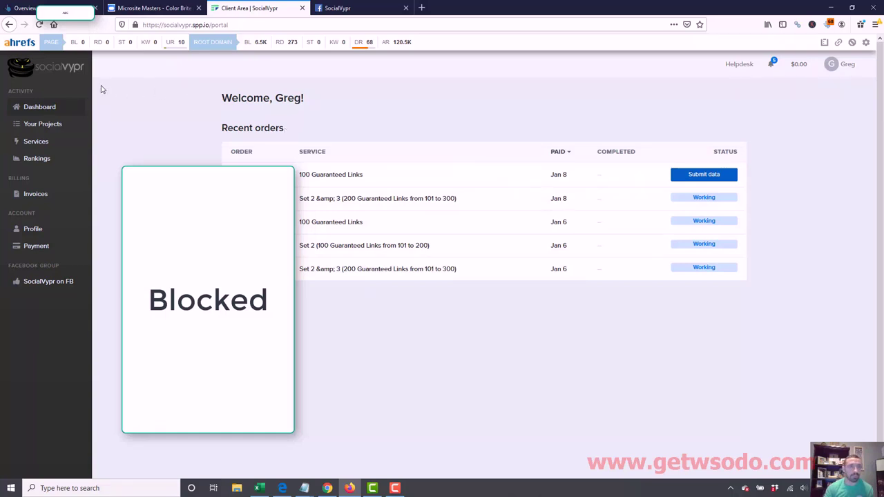
click(721, 181)
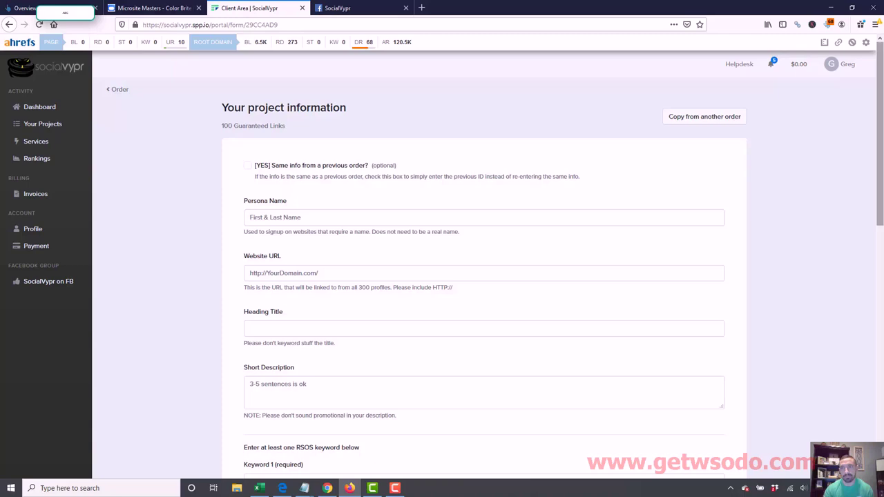
- Load colorbritepainting.com in a new Firefox tab
scroll(883, 151, down, 3)
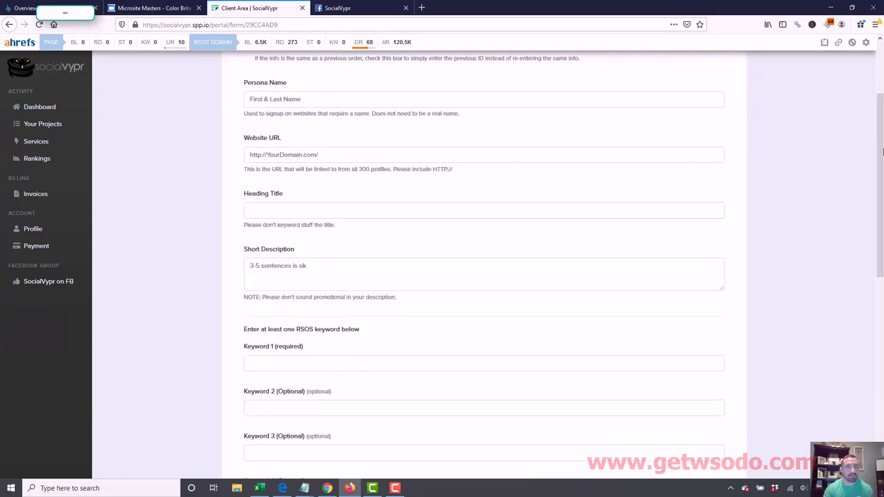
key(ctrl+t)
text(colro)
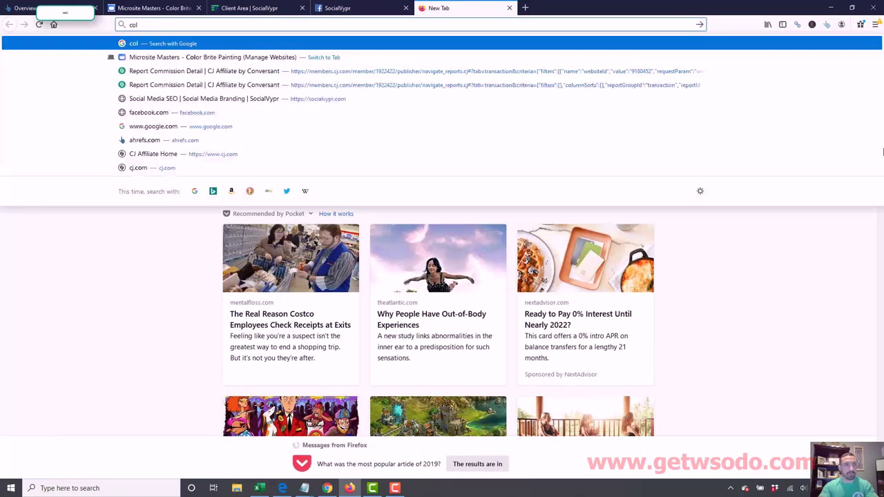
key(BackSpace)
key(BackSpace)
text(or)
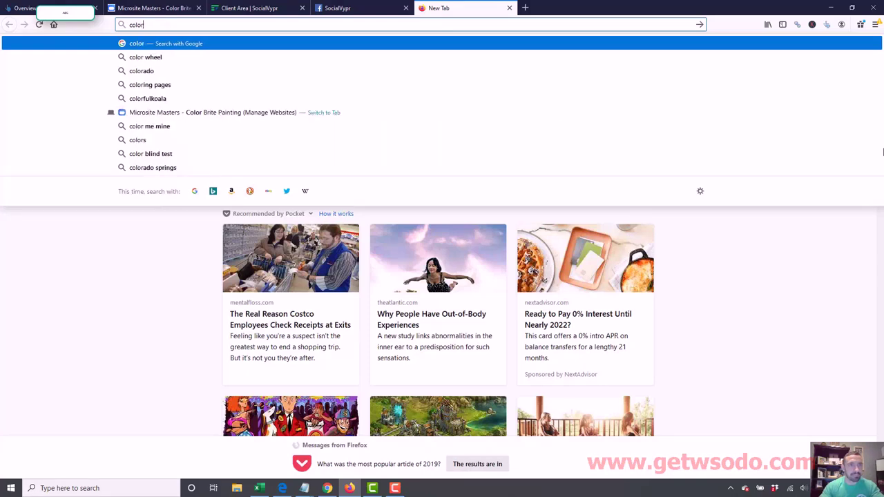
text(britepainting.com)
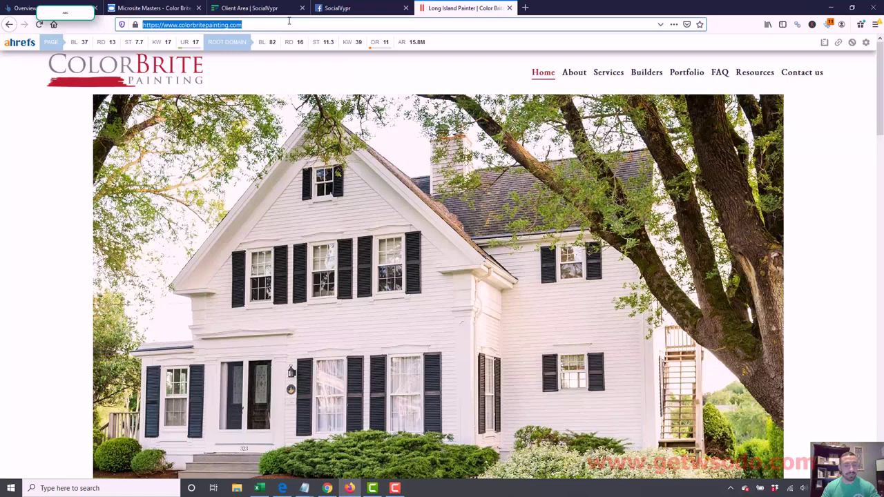
click(290, 8)
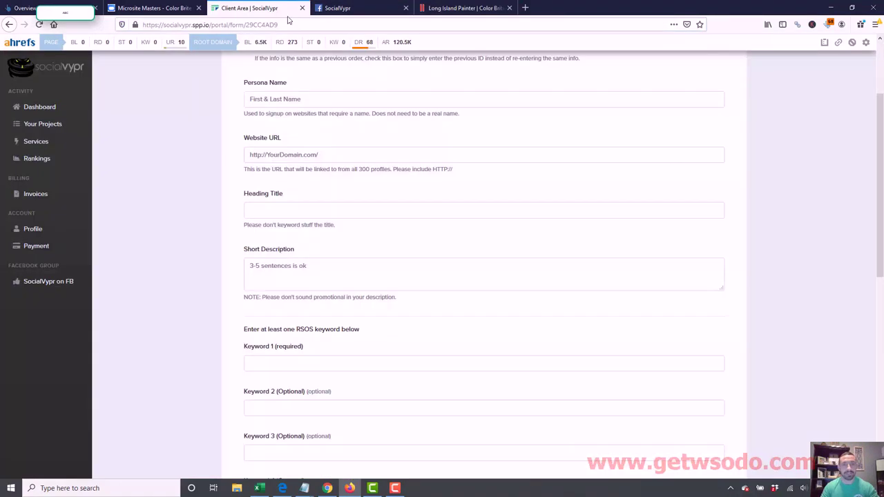
click(333, 158)
text(https://www.colorbritepainting.com/)
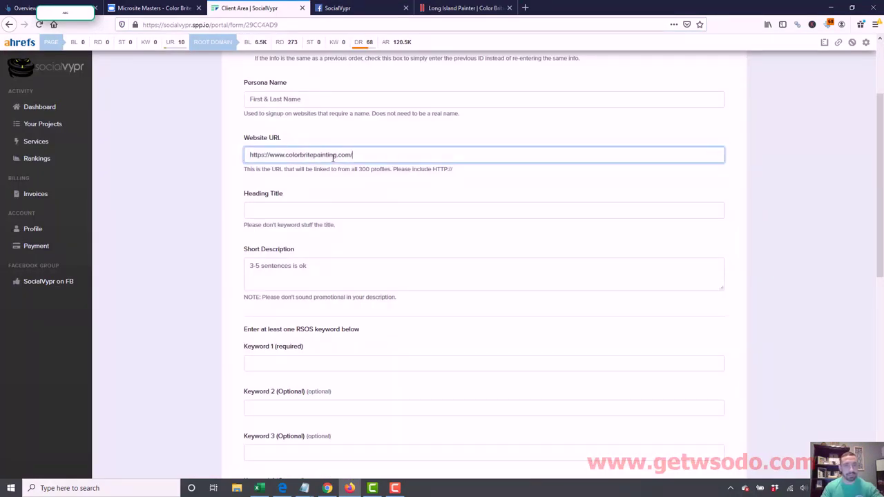
key(BackSpace)
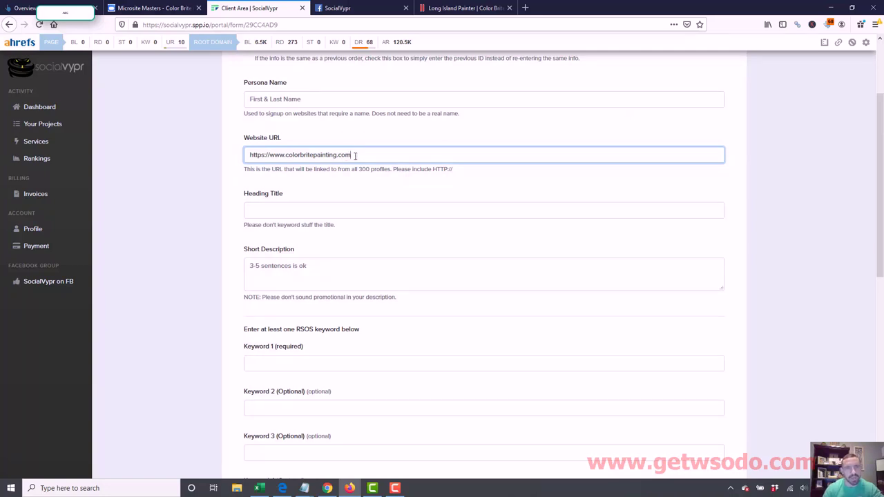
- Enter heading title 'Color Brite Painting' and begin the short description about the Long Island painting company
click(309, 208)
text(Co)
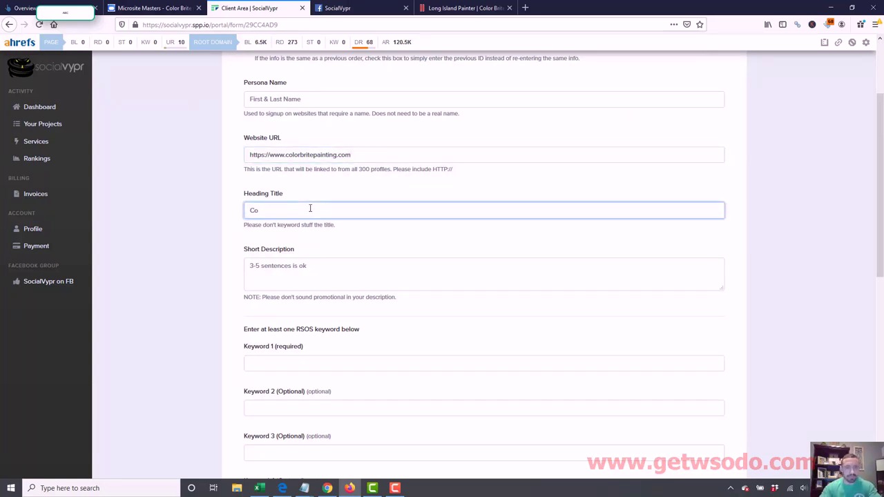
text(lor Brite Painting)
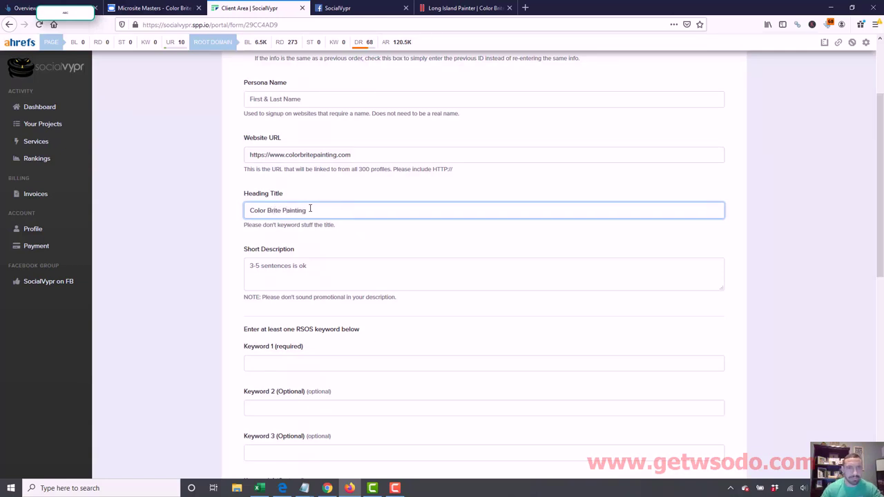
click(309, 266)
text(Col)
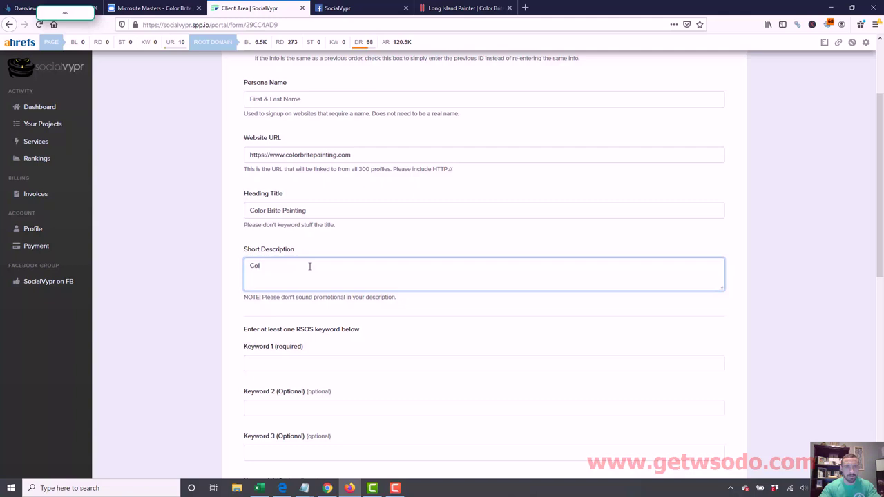
text(or Brite Painting is a professional painting company )
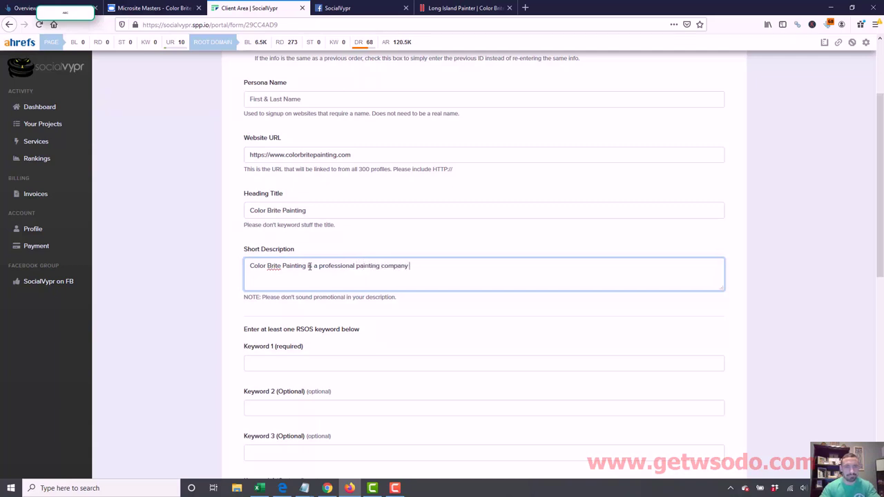
text(from the Long Island area. )
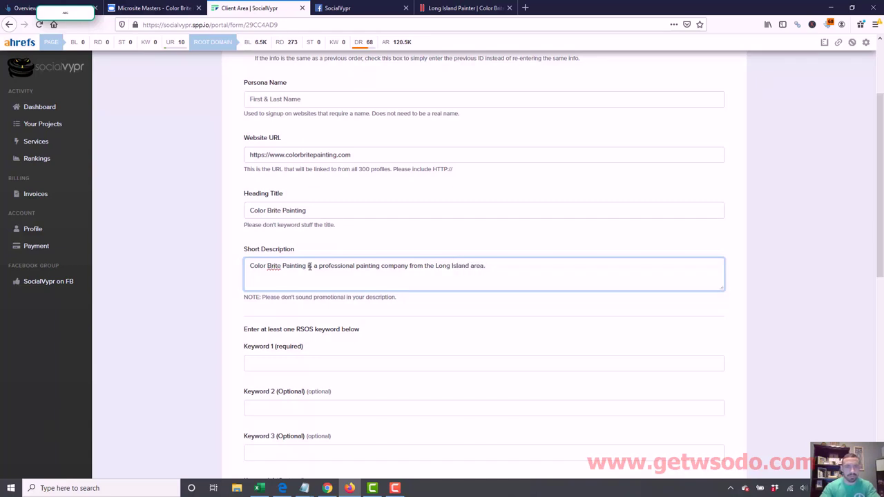
text(We also serve )
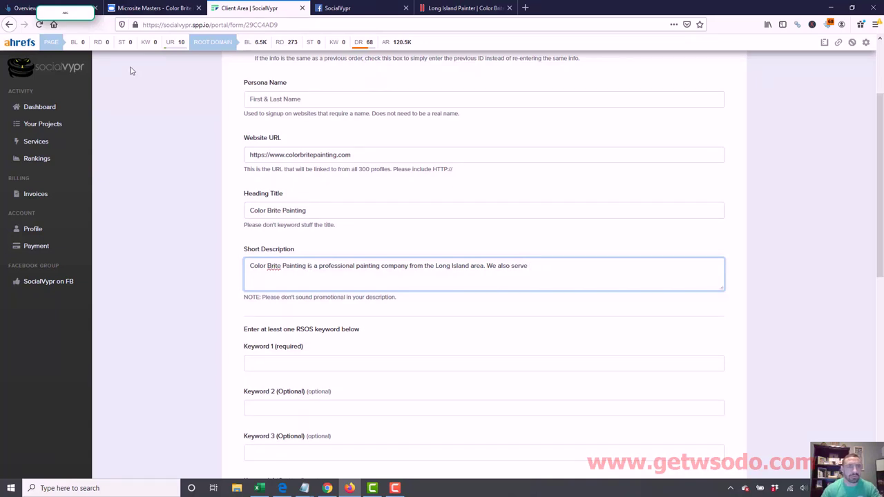
text(Nas)
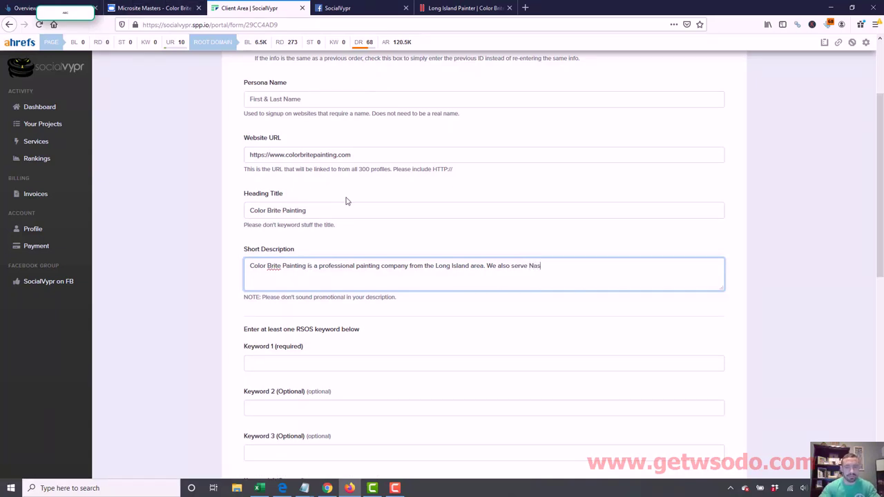
- Extend the description with Nassau County and Suffolk County and 'look no further' for a reliable painter
key(BackSpace)
text(ssau County a)
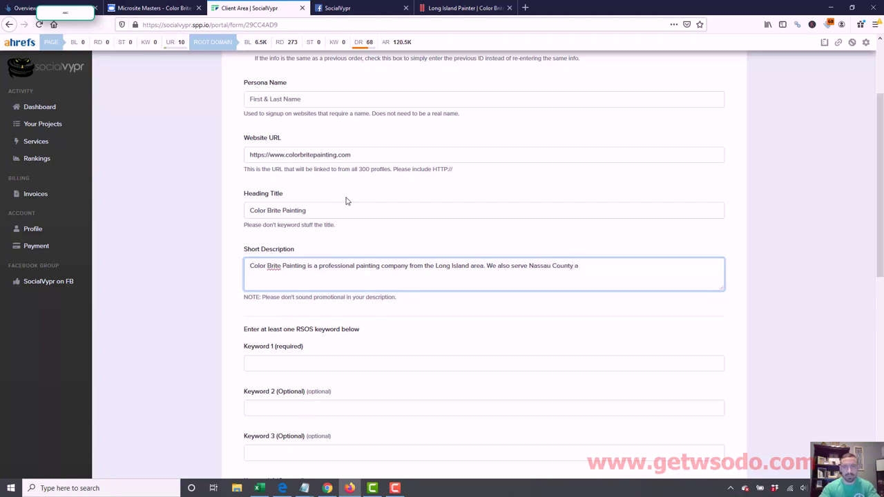
text(nd)
click(149, 8)
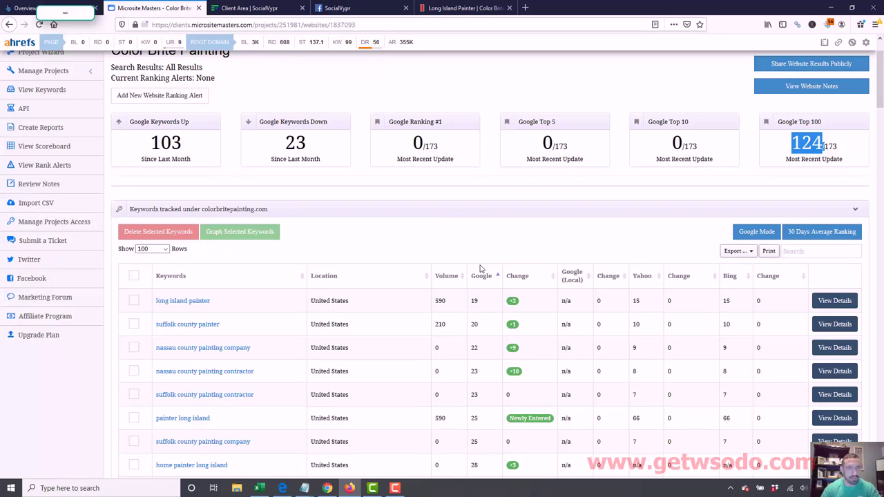
click(252, 6)
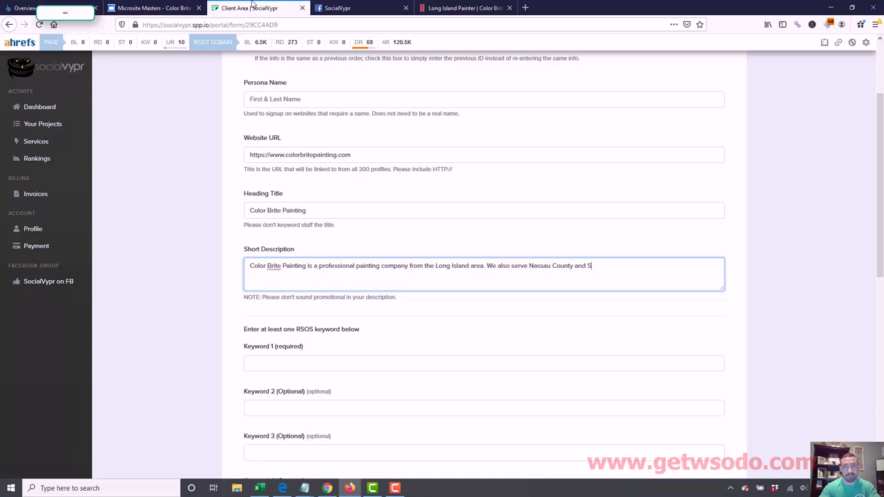
key(BackSpace)
text(k)
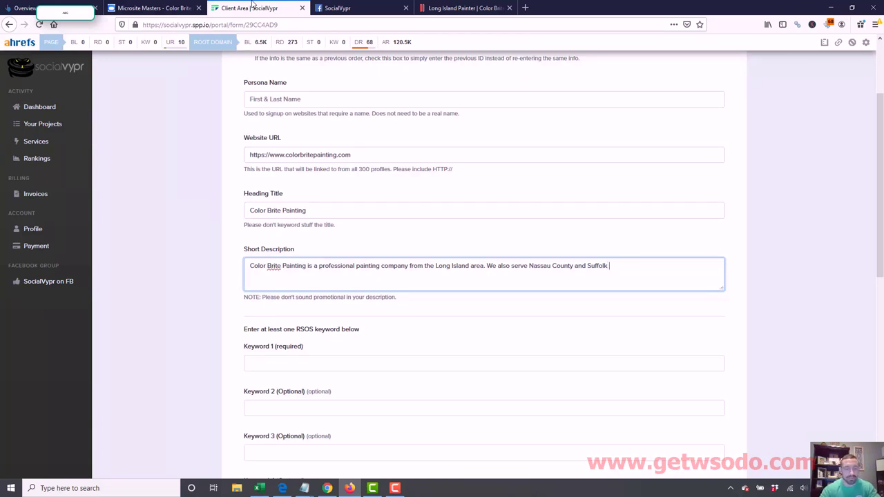
text(County)
text(. If)
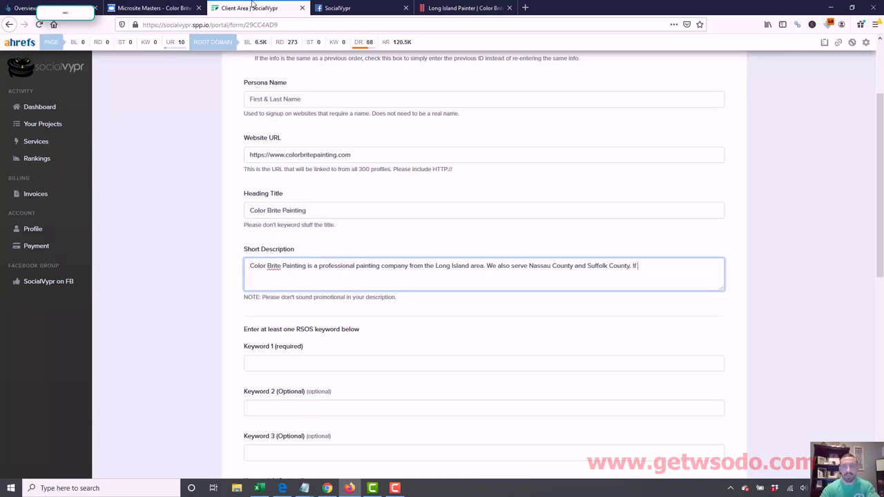
text( you are looking fo)
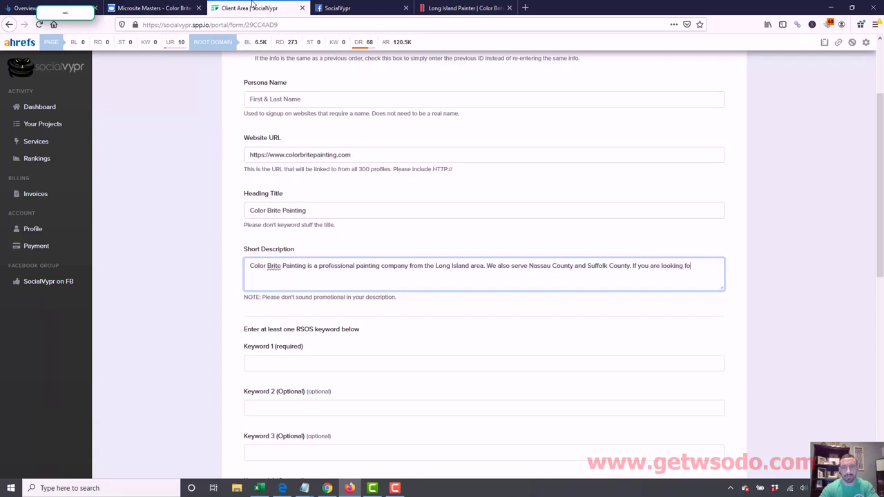
text(r a reliable painter,)
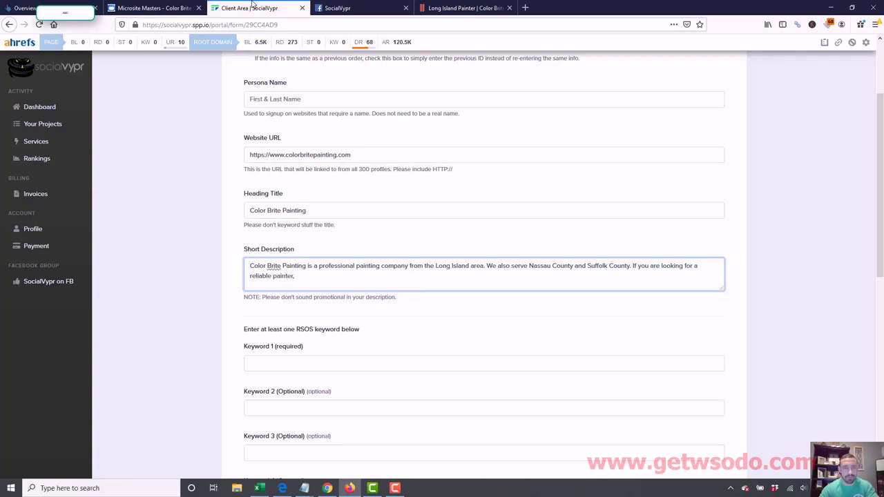
text( look no further!)
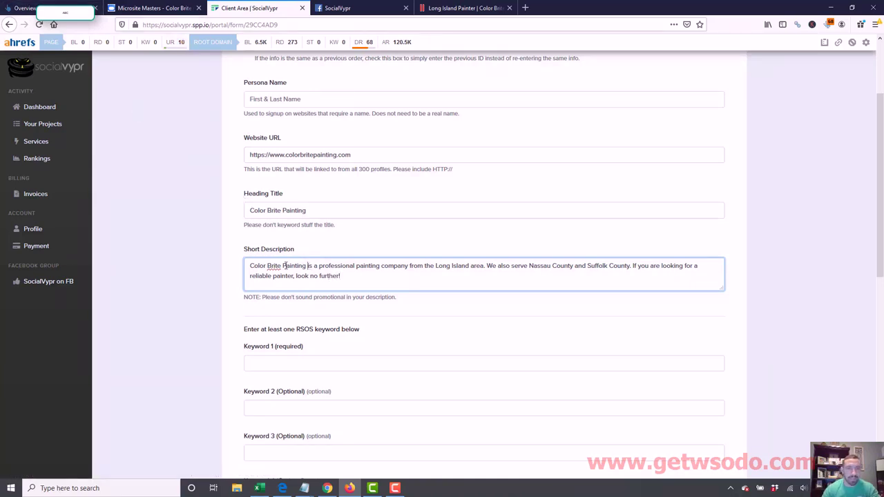
- Insert 'New York' after 'Long Island' in the short description
drag(250, 266, 309, 266)
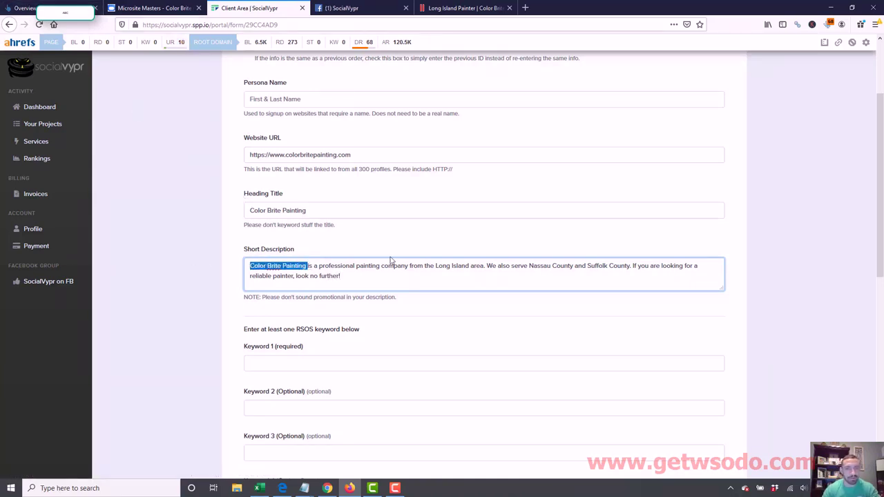
drag(408, 266, 357, 269)
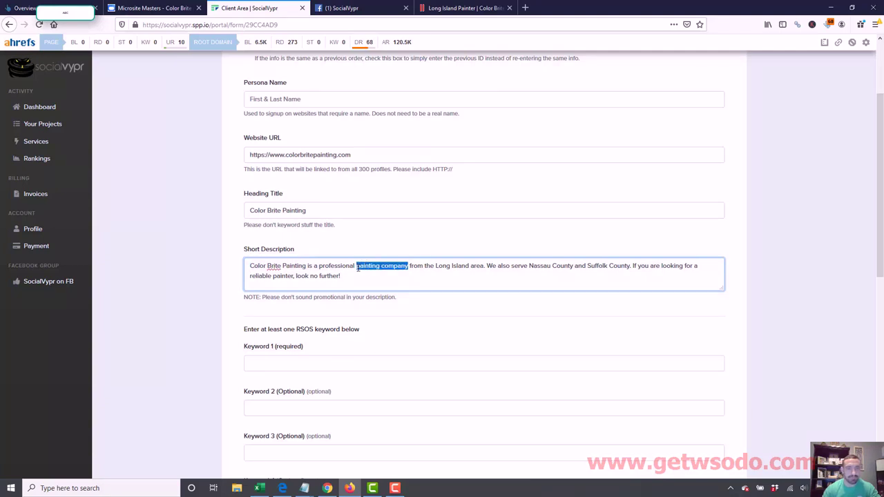
drag(530, 266, 631, 266)
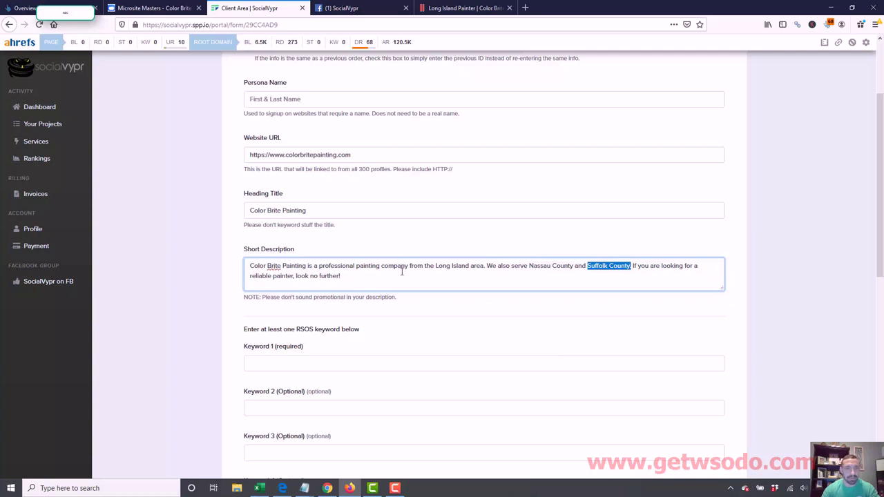
click(468, 266)
text(New York)
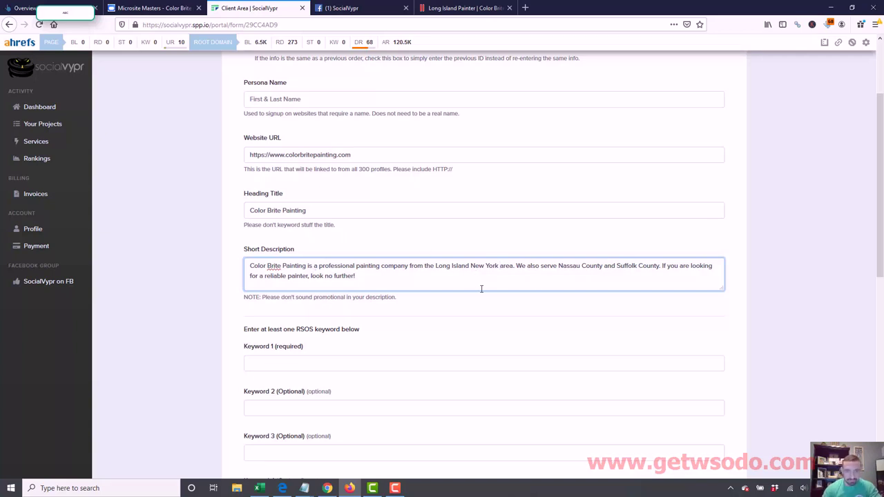
scroll(428, 228, down, 3)
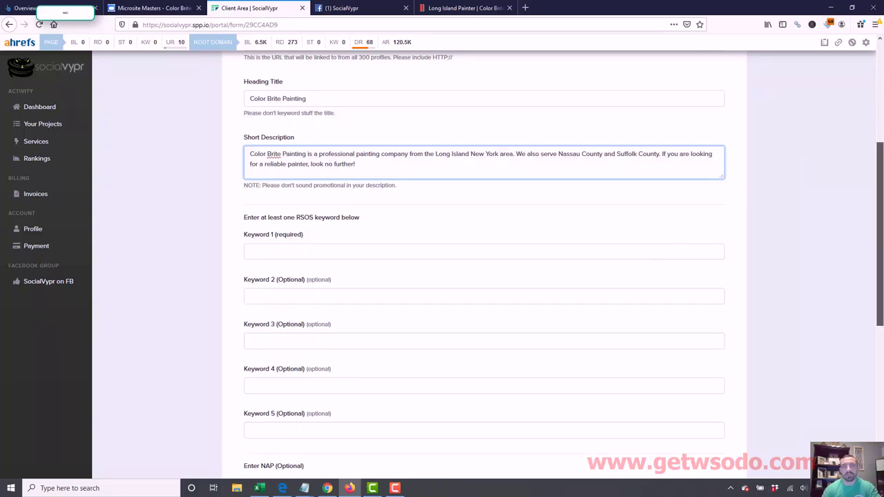
- Enter 'Color Brite Painting' in Keyword 1, correcting it from 'Color Brite Painters'
drag(880, 302, 882, 249)
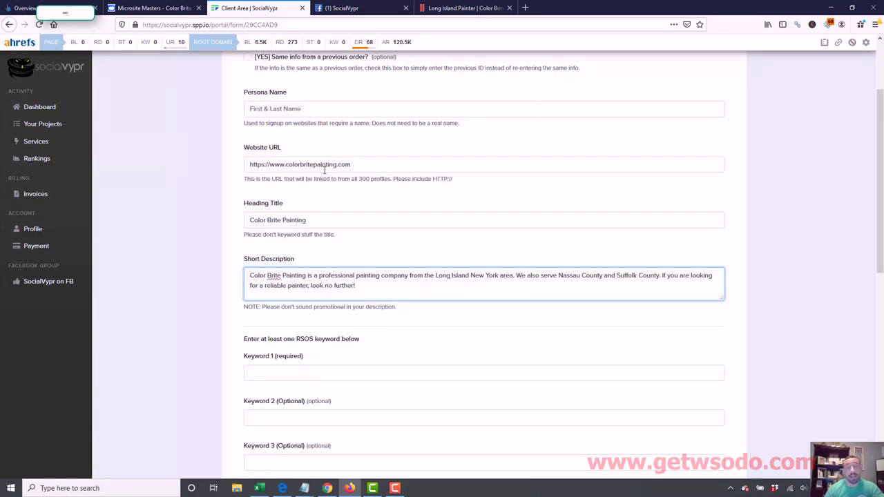
click(327, 375)
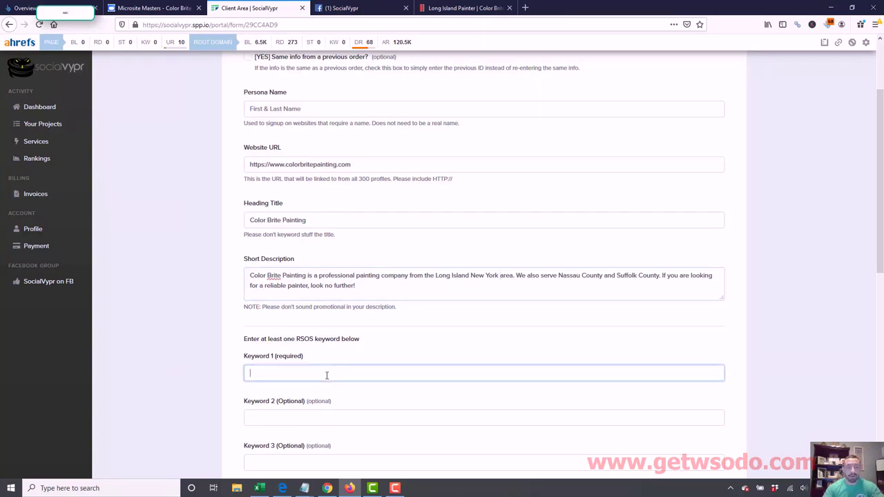
text(Color Brite)
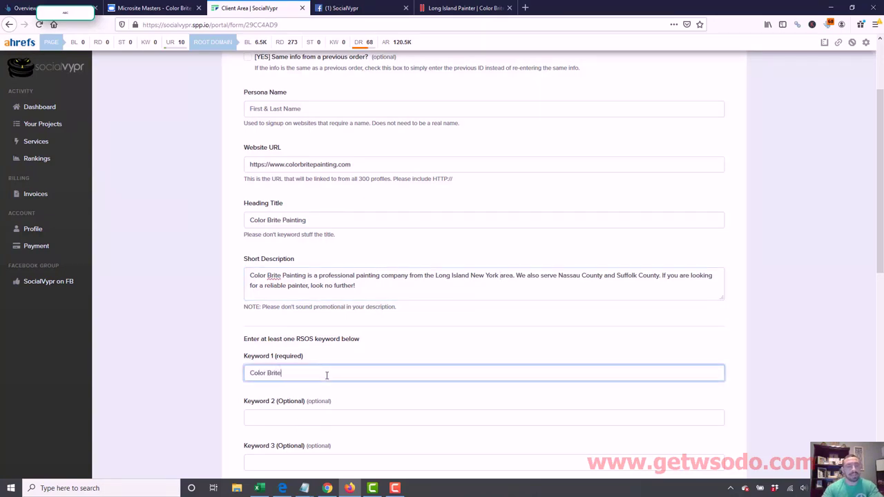
text( Painters)
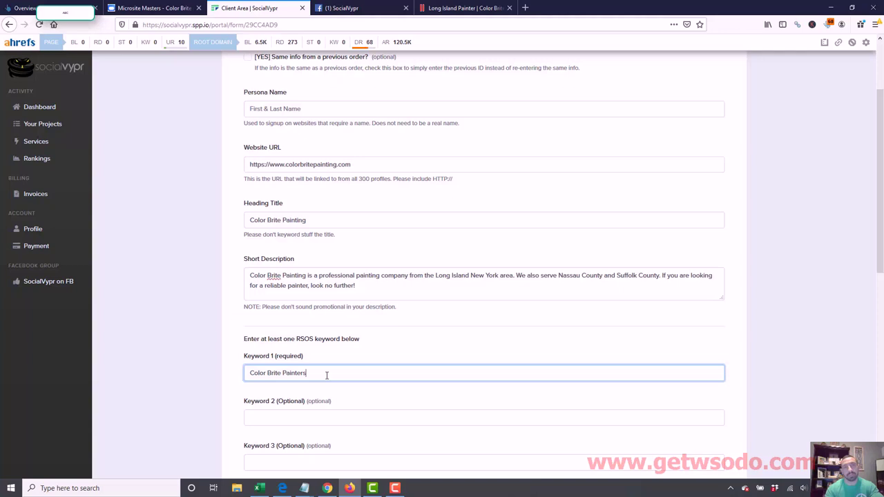
key(BackSpace)
key(BackSpace)
key(BackSpace)
key(BackSpace)
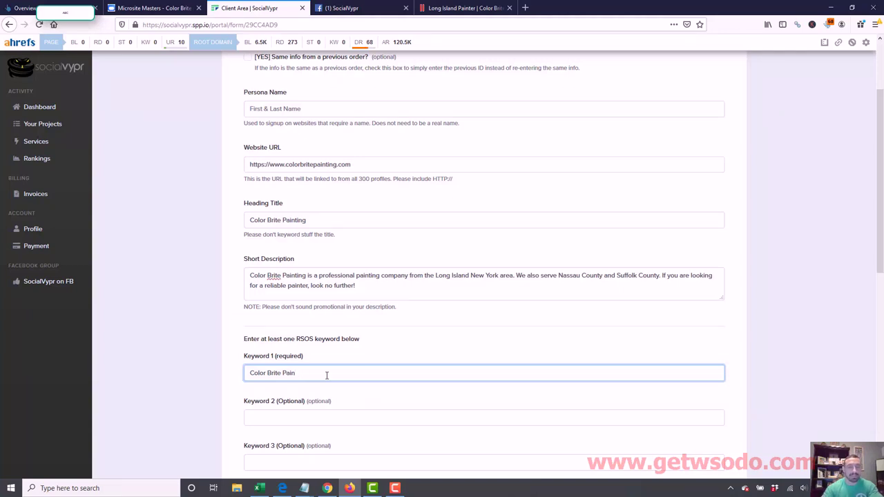
text(ting)
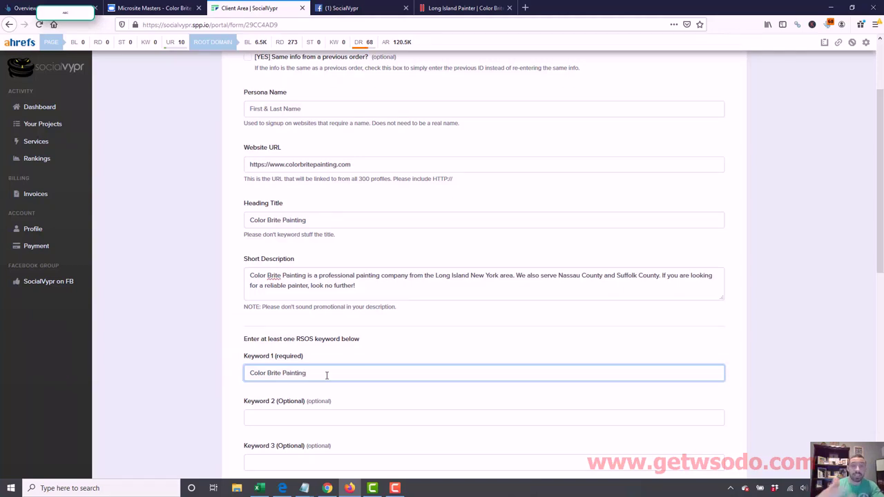
drag(337, 165, 313, 166)
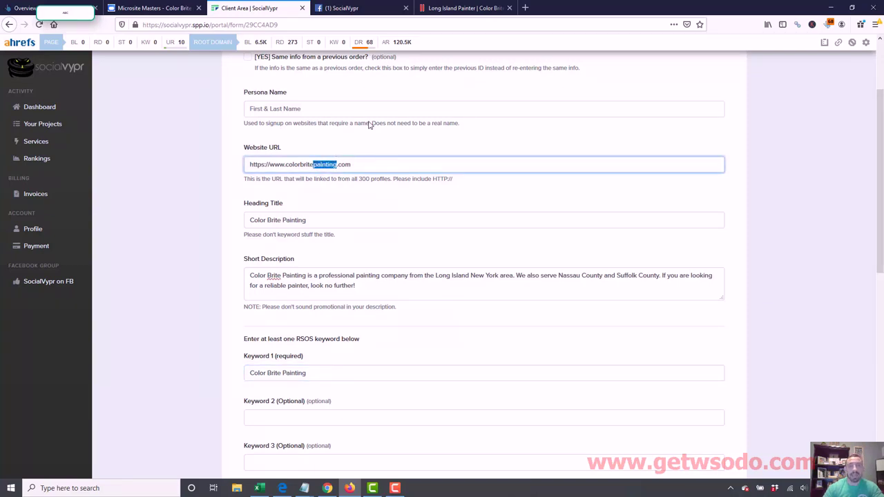
- Enter a persona name, then overwrite it with the domain-style name LFSLaw.com
click(320, 113)
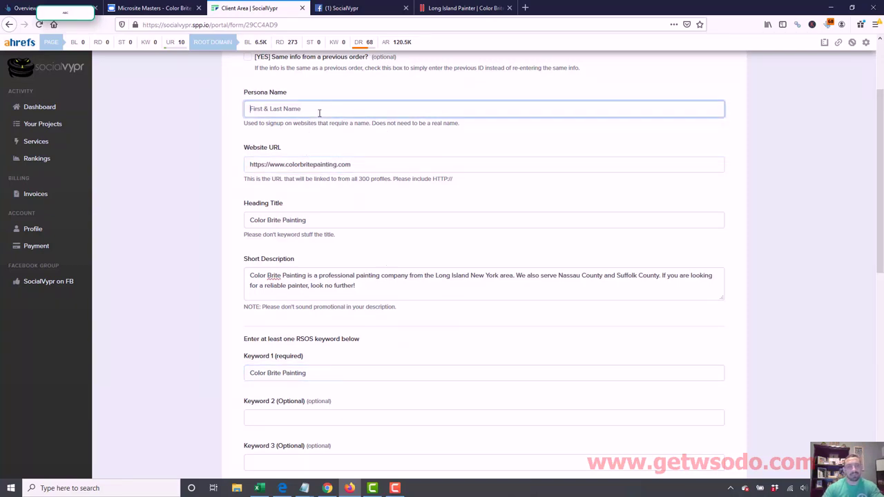
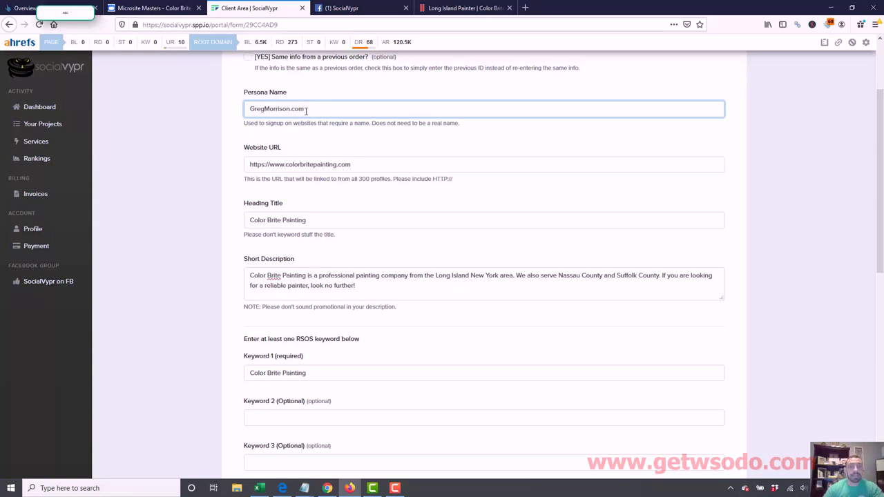
drag(304, 111, 231, 108)
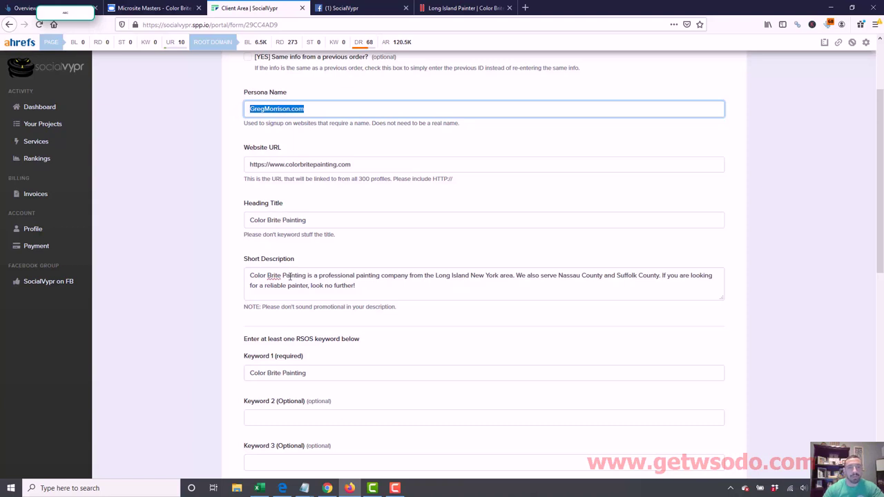
drag(308, 373, 248, 373)
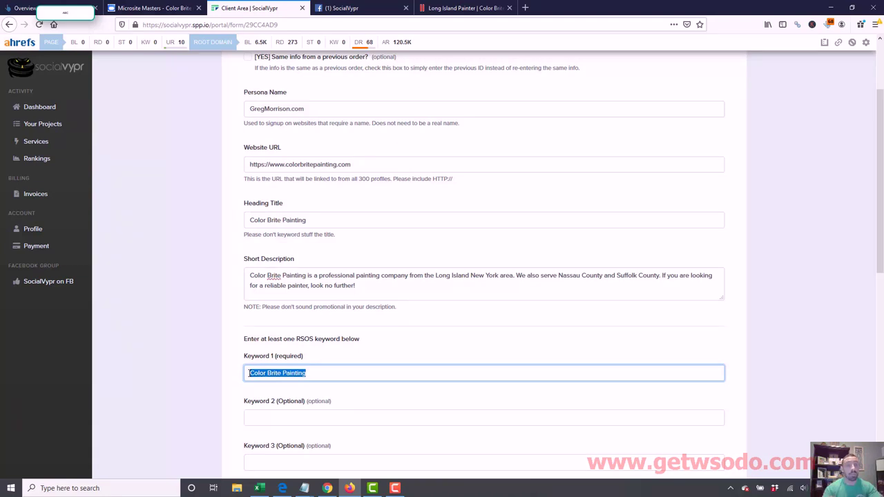
click(318, 371)
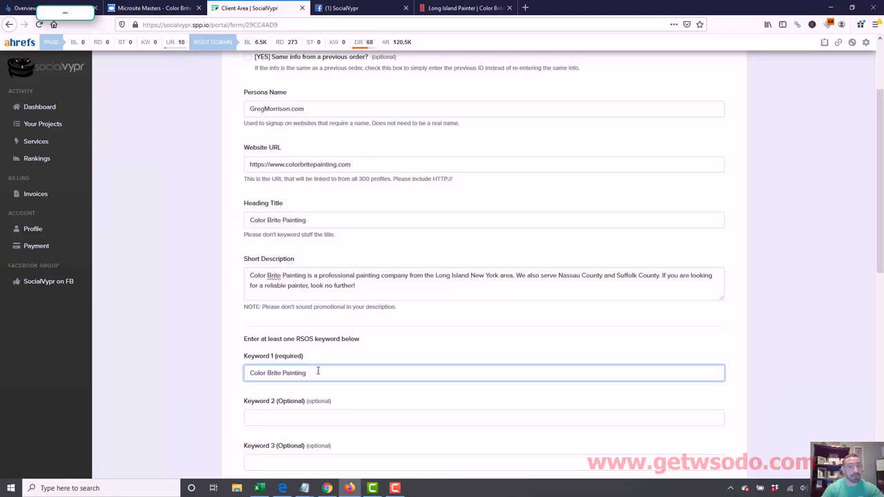
triple_click(289, 110)
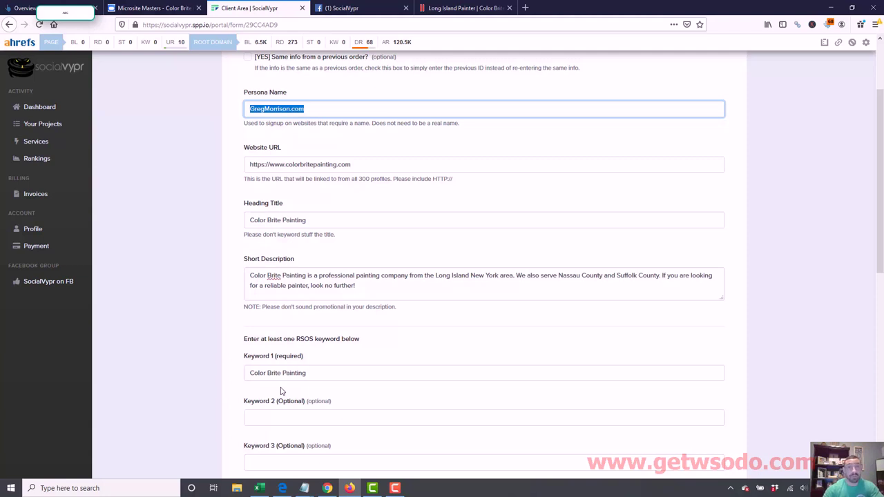
click(282, 391)
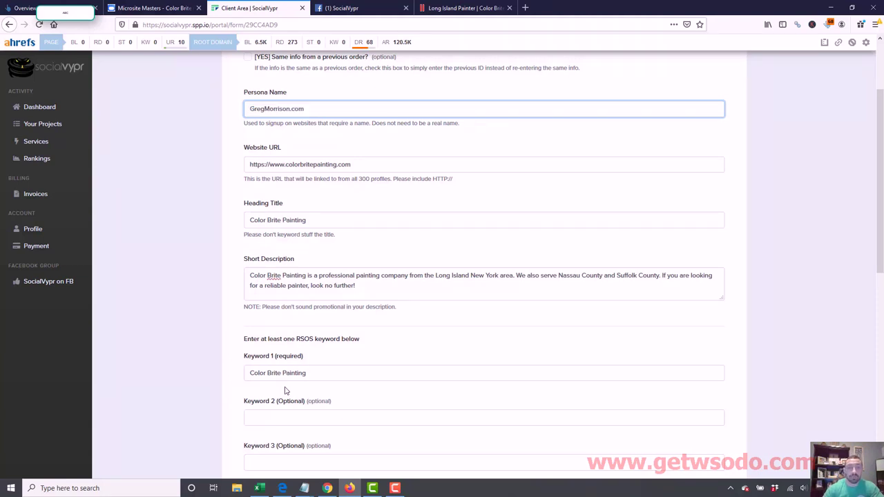
drag(332, 371, 243, 371)
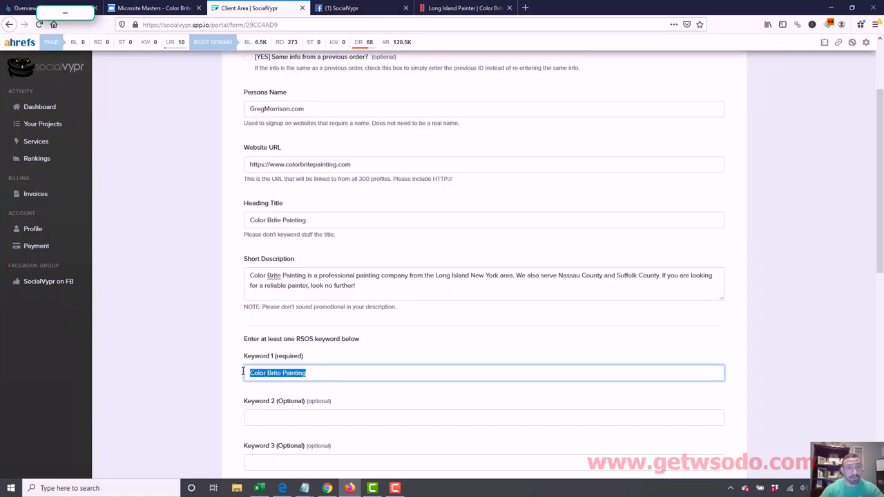
drag(306, 109, 206, 105)
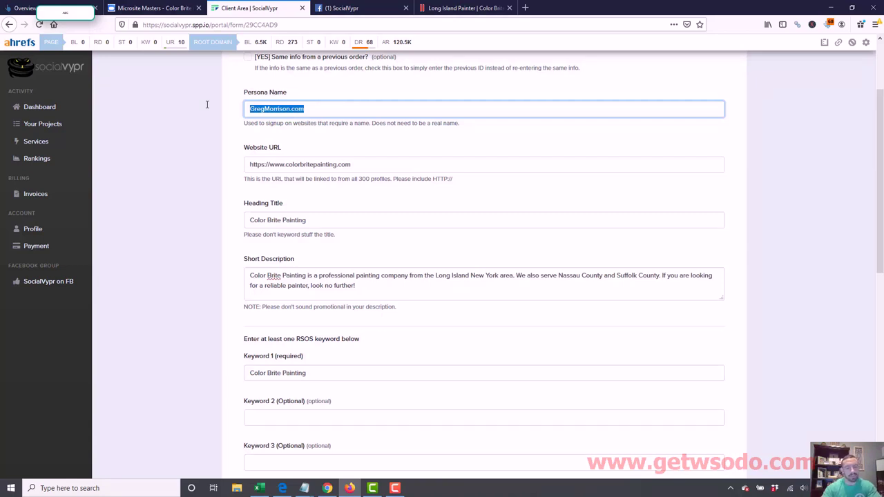
text(LFSLaw.com)
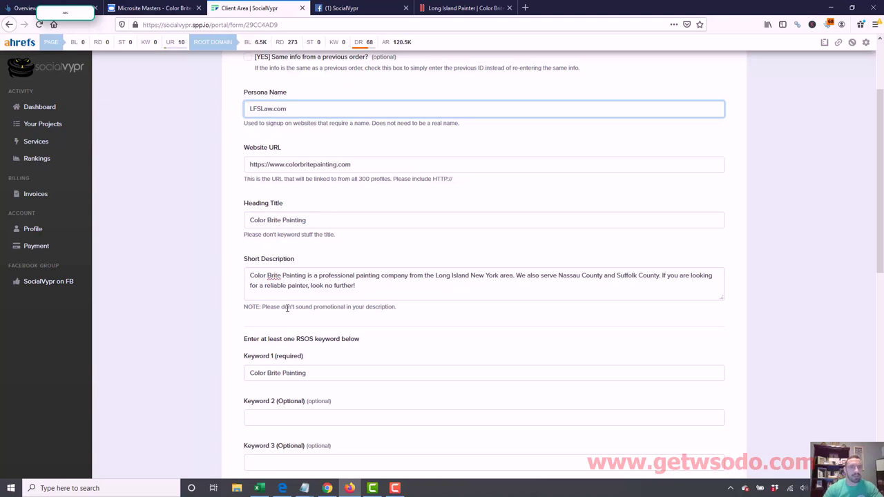
- Rewrite Keyword 1 as 'LFS Attorneys' after trying 'LFS Law' and 'Lawyers' variants
click(312, 373)
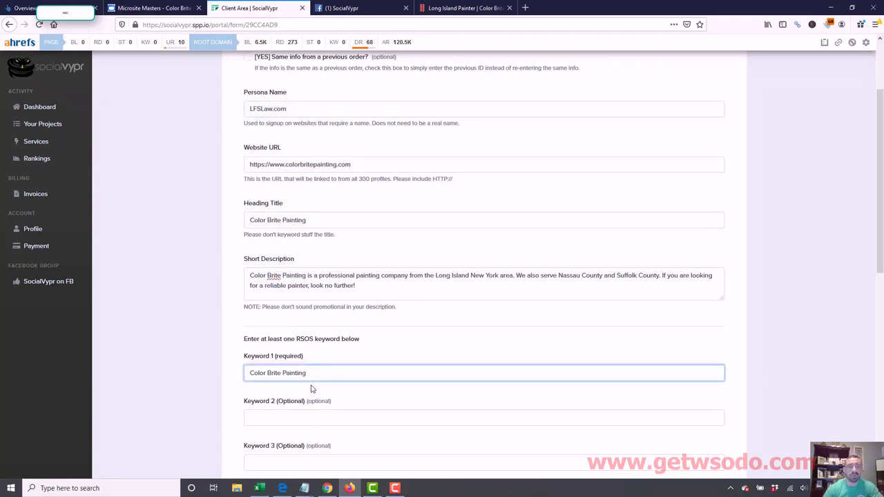
triple_click(250, 373)
text(LFS Law)
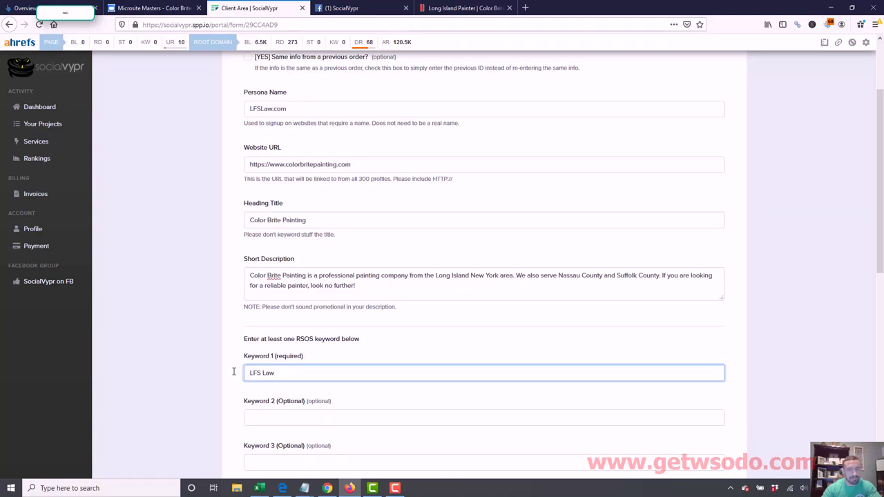
text(Attorneys)
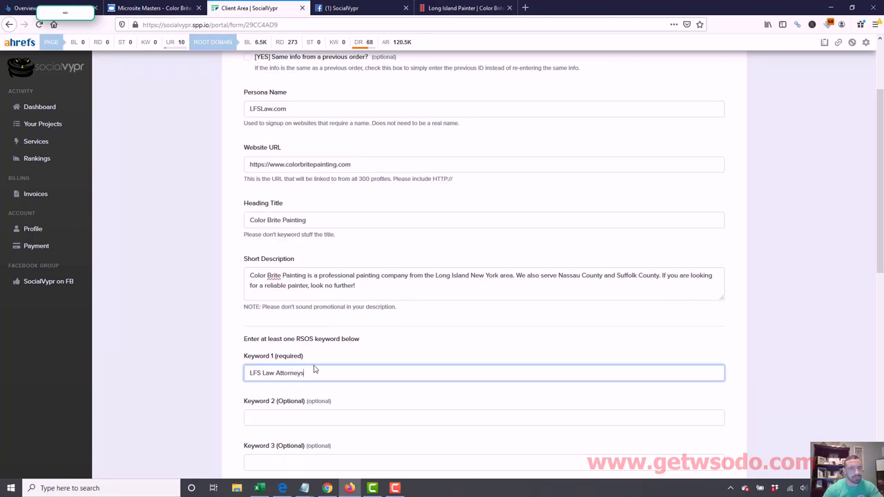
double_click(288, 373)
text(And Lawyers)
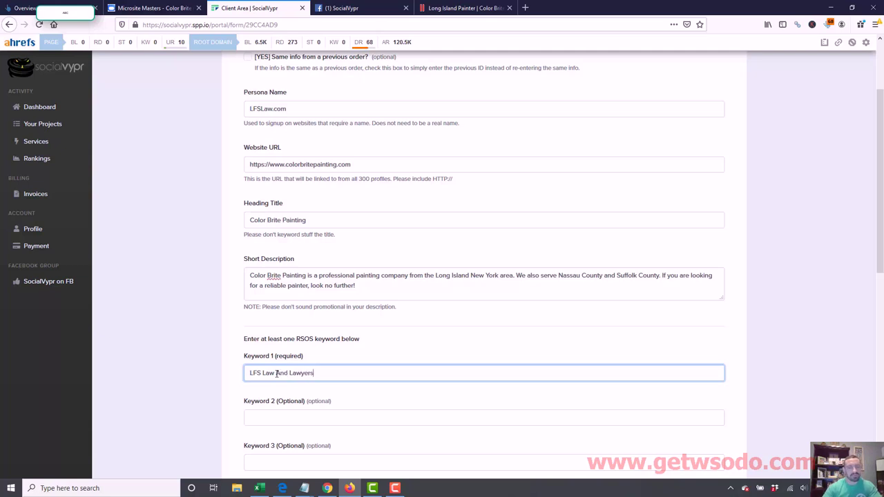
drag(288, 373, 322, 373)
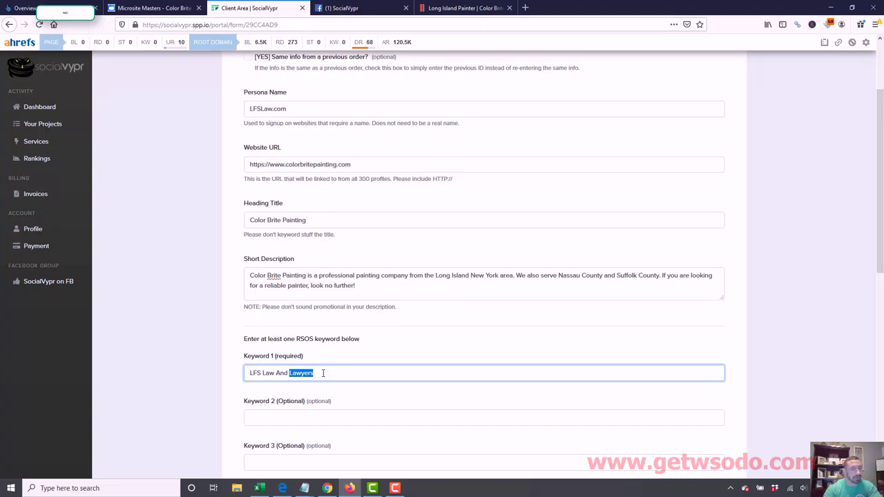
drag(332, 373, 275, 372)
text(yer)
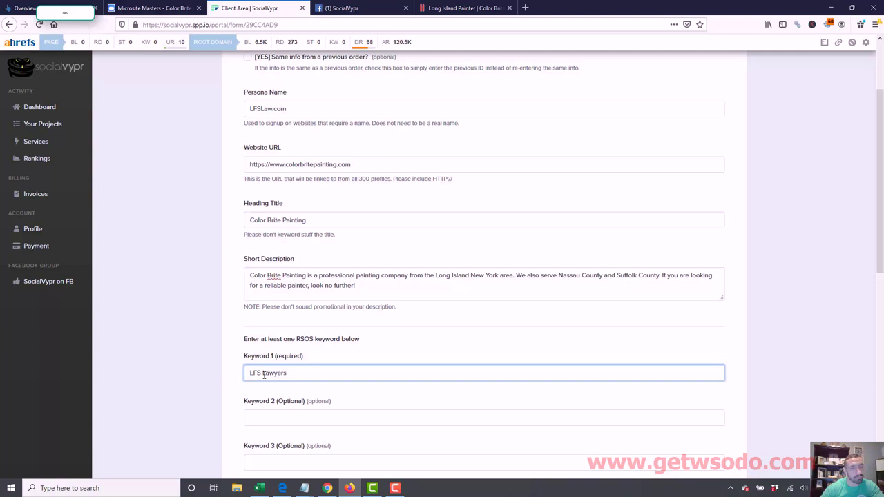
drag(264, 375, 322, 371)
text(Attorneys)
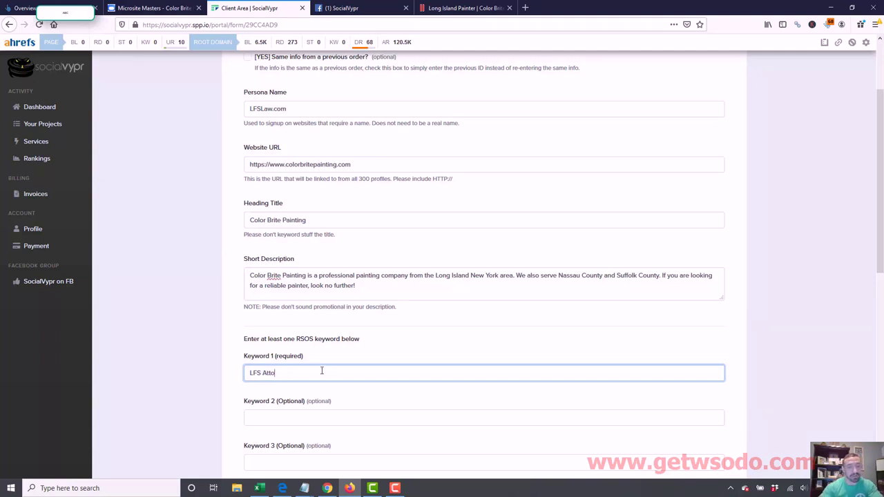
- Try 'LFS Lawyer' as Keyword 2, then clear it and return to Keyword 1
click(299, 416)
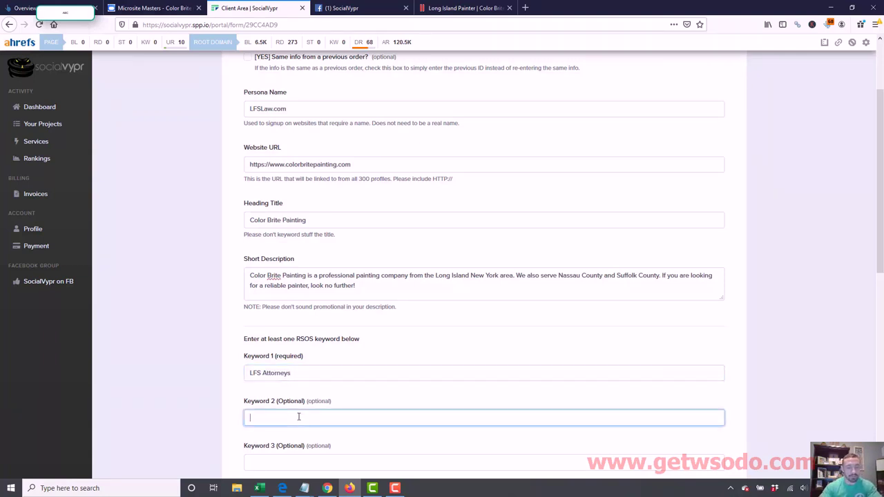
text(LFS Lawyers)
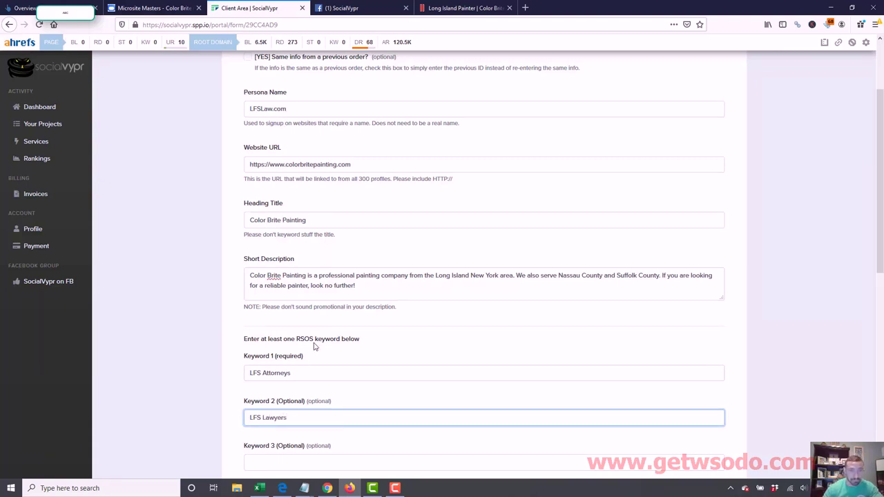
triple_click(296, 416)
key(BackSpace)
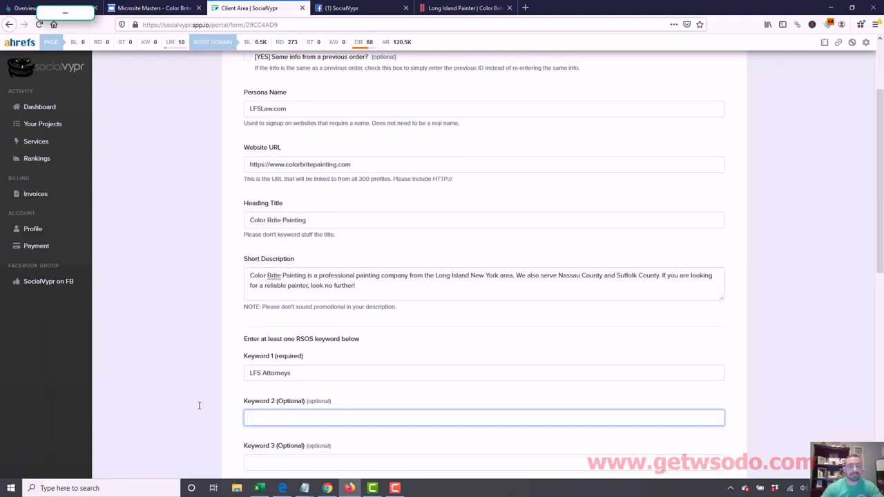
key(shift+Tab)
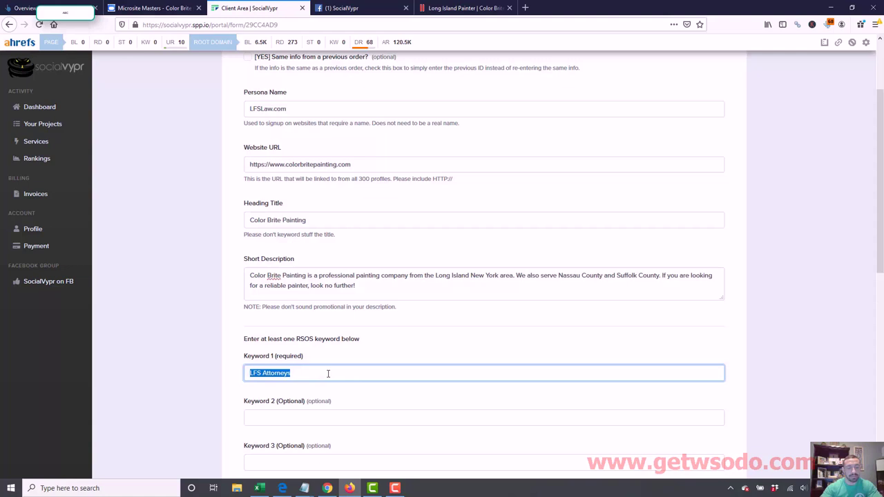
- Type 'Color Brite Painting' over Keyword 1 and 'Color Brite Painters' into Keyword 2
text(Color Brite Painting)
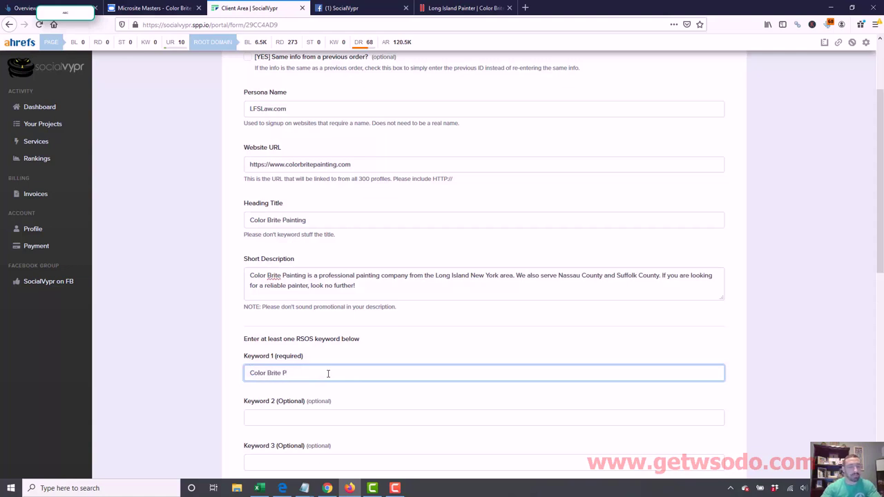
click(297, 417)
text(Color)
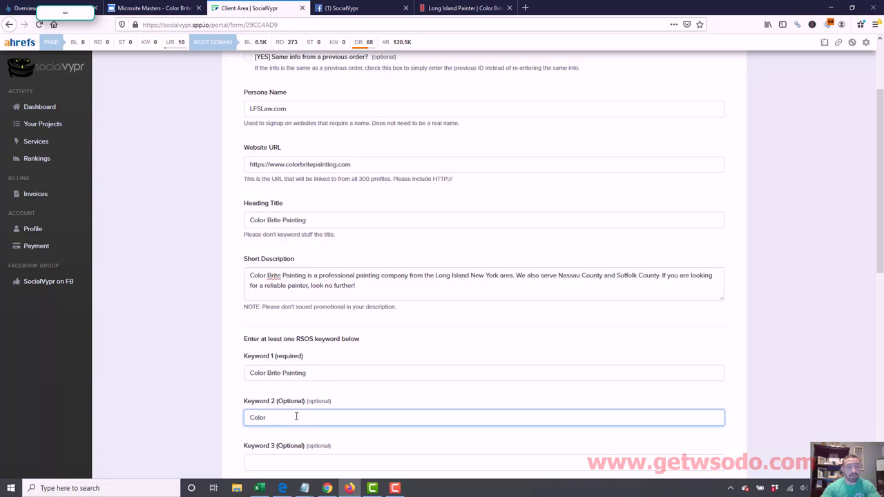
text( Brite Painters)
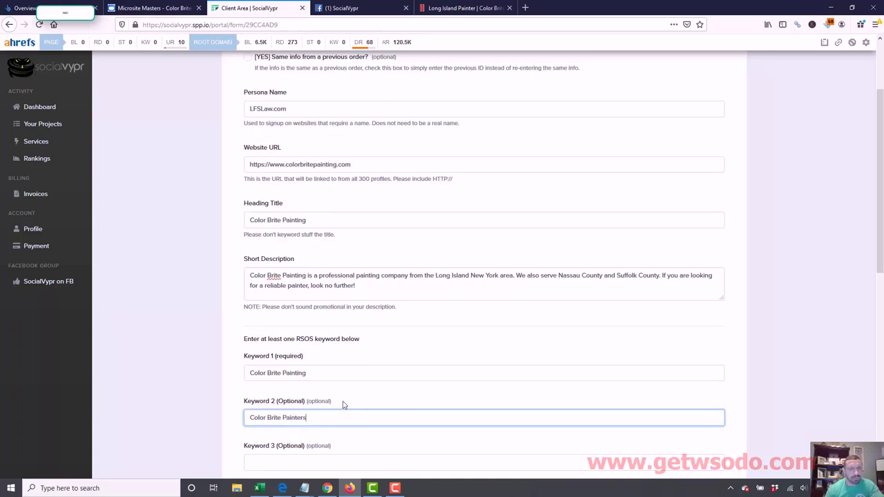
triple_click(300, 377)
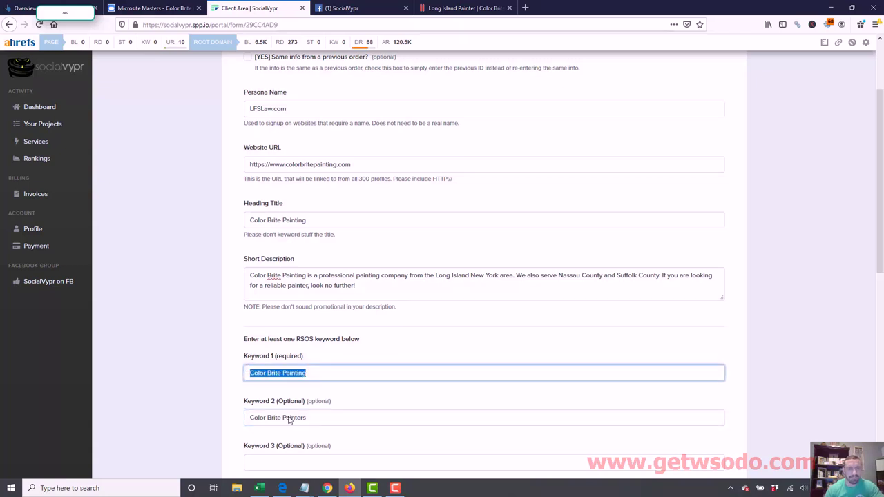
click(316, 370)
drag(317, 369, 218, 367)
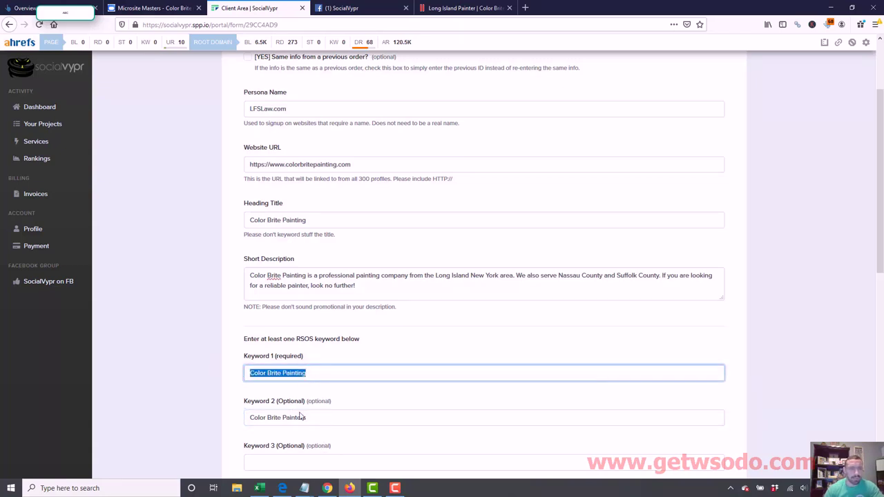
drag(310, 417, 230, 415)
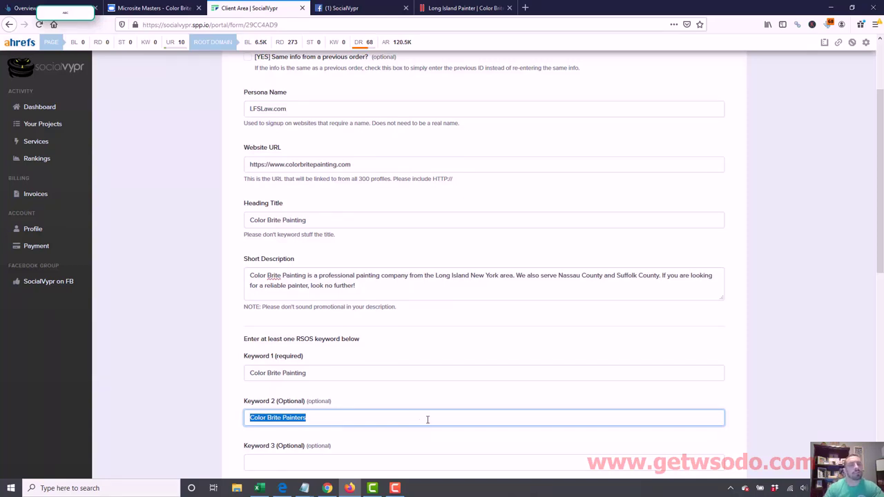
- Clear the LFSLaw.com persona name and find the owner's name in the Color Brite Painting site footer
click(299, 108)
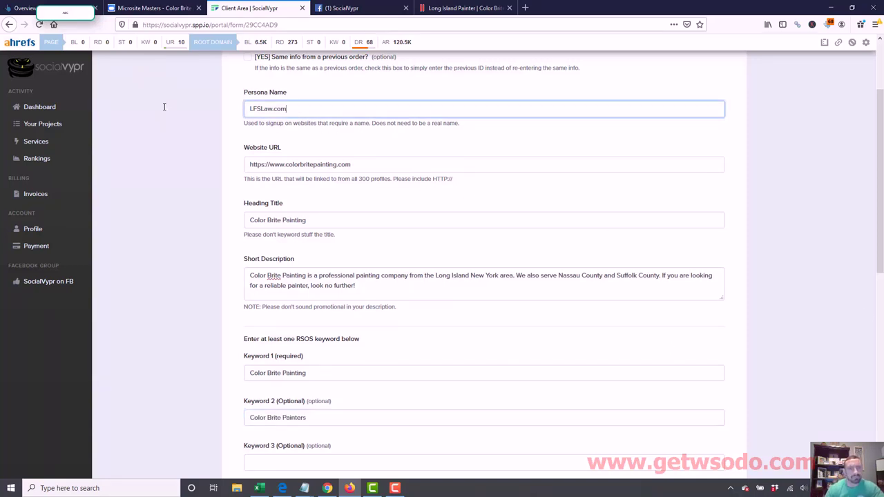
key(ctrl+a)
key(BackSpace)
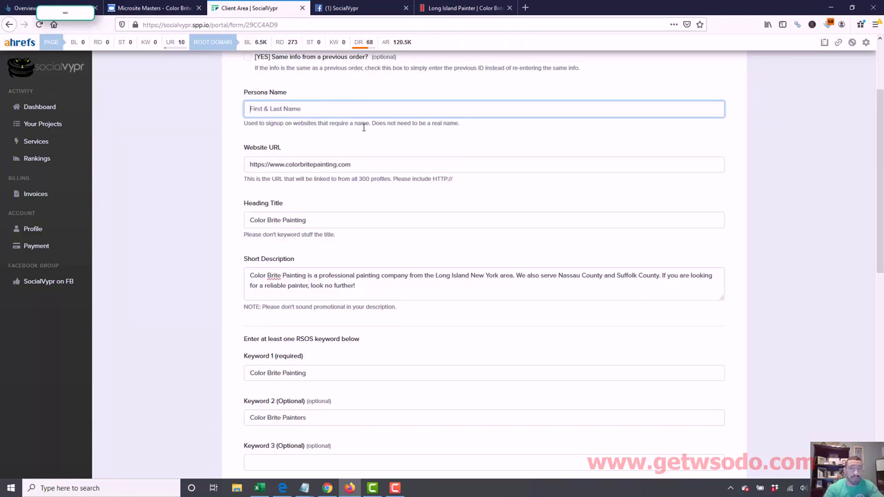
click(464, 7)
key(End)
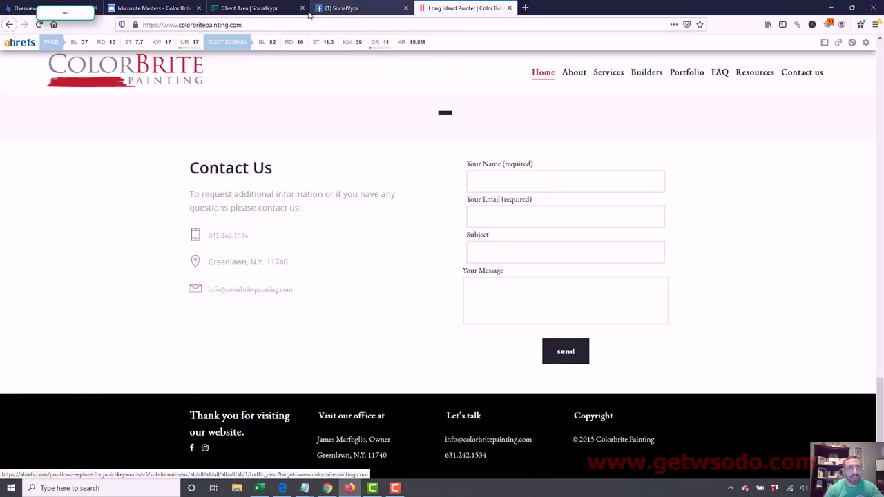
click(255, 6)
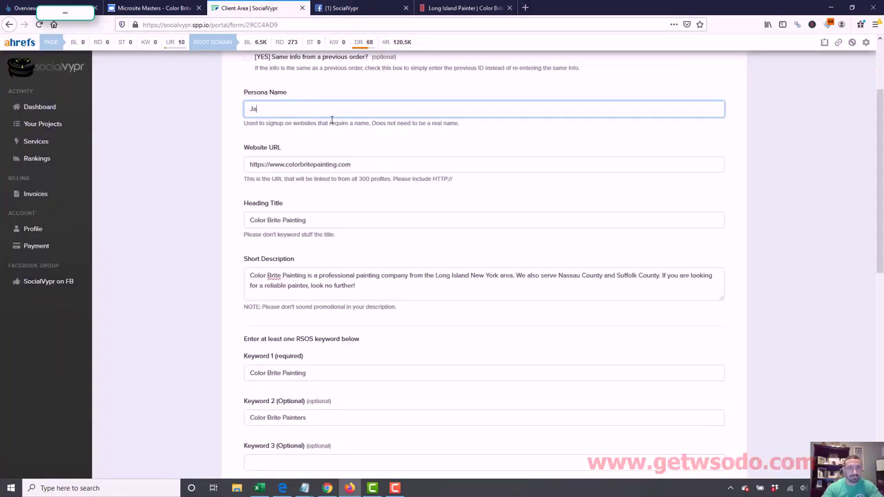
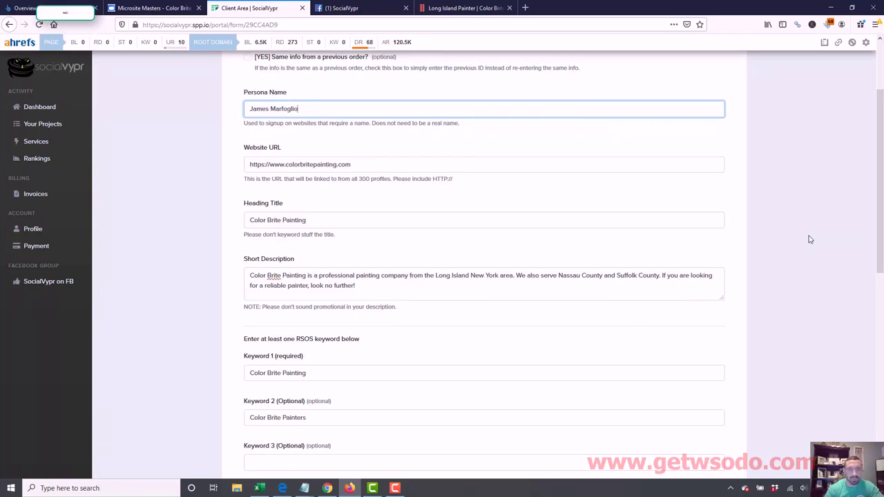
- Enter the business owner's full name as the Persona Name, then select the Website URL value
triple_click(311, 109)
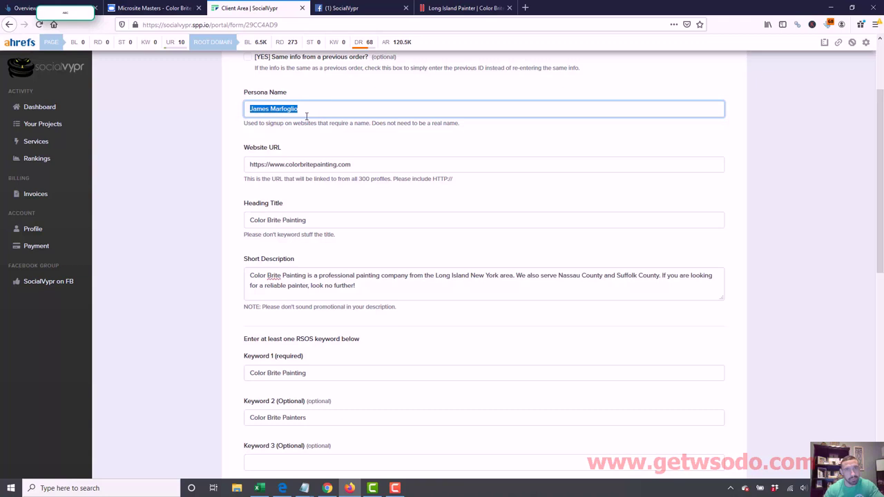
drag(358, 164, 247, 166)
drag(312, 223, 224, 223)
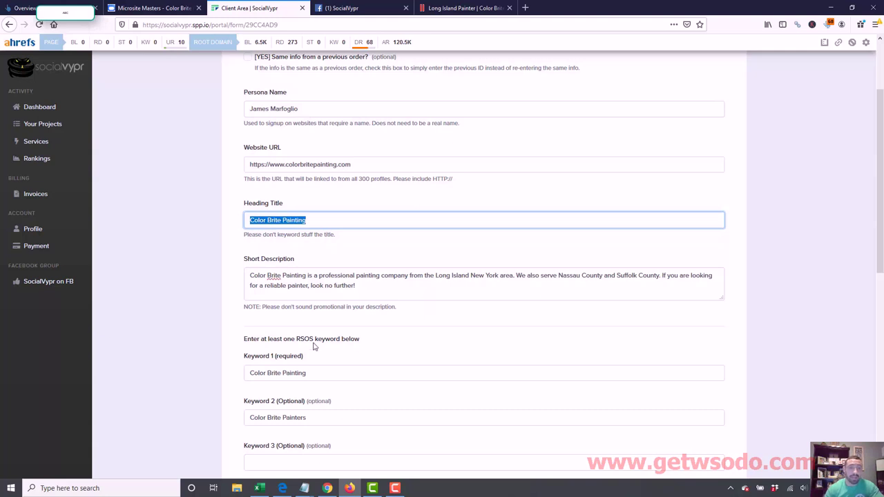
drag(311, 373, 239, 372)
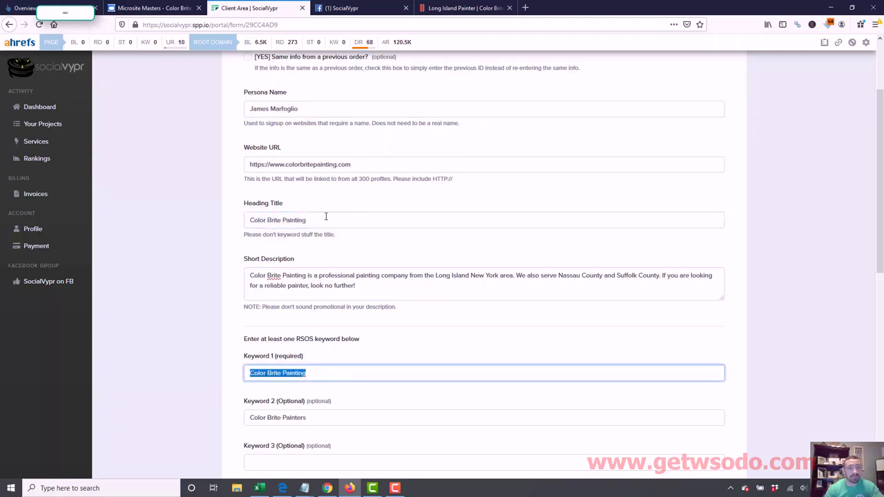
triple_click(313, 166)
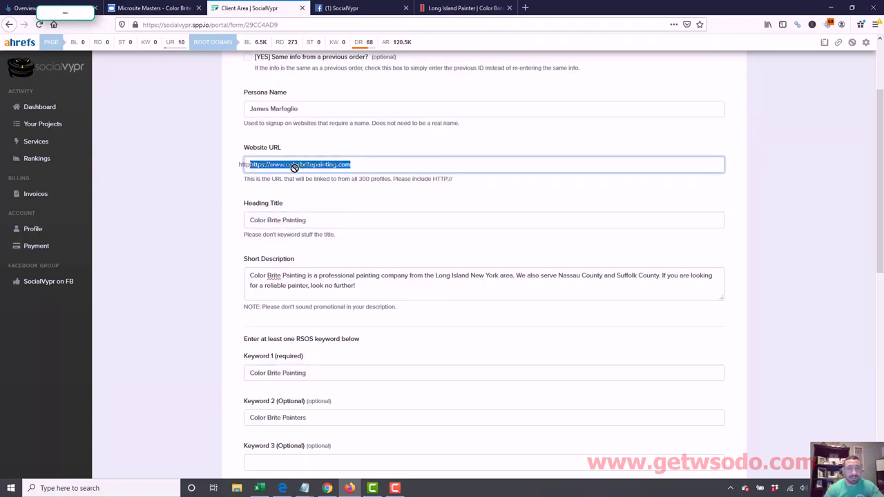
triple_click(283, 220)
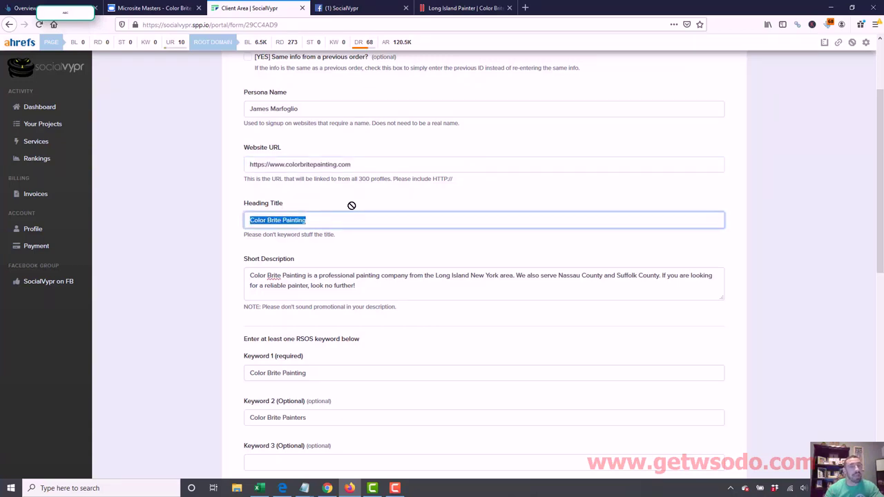
click(288, 219)
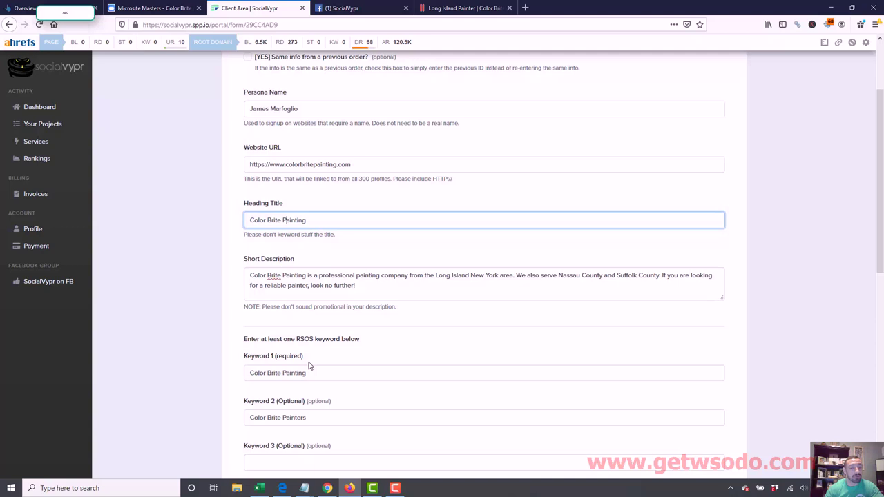
drag(320, 367, 234, 376)
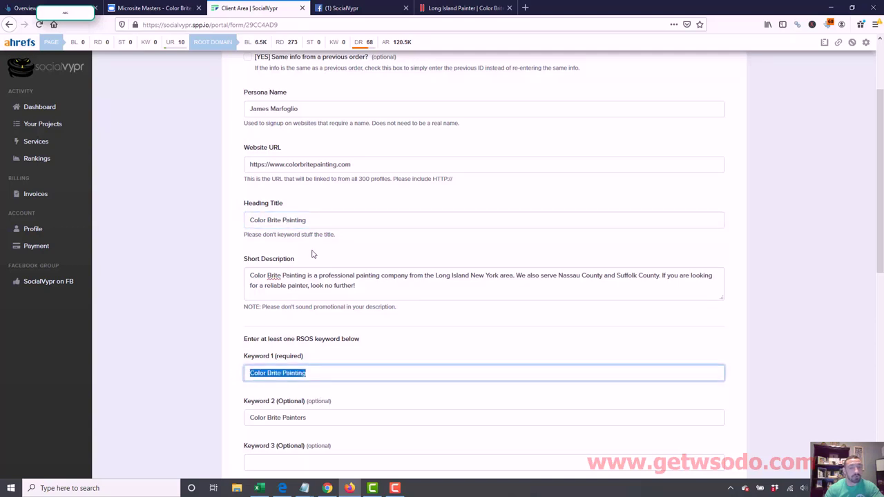
drag(322, 220, 215, 224)
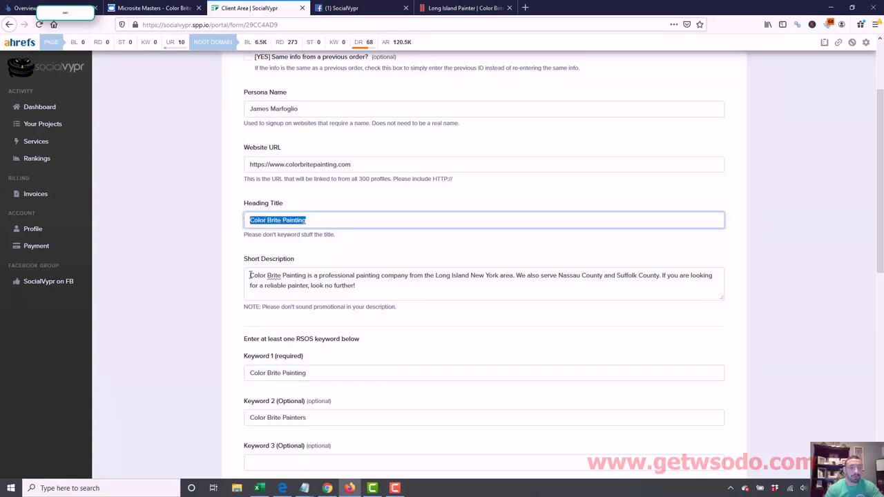
drag(251, 275, 388, 282)
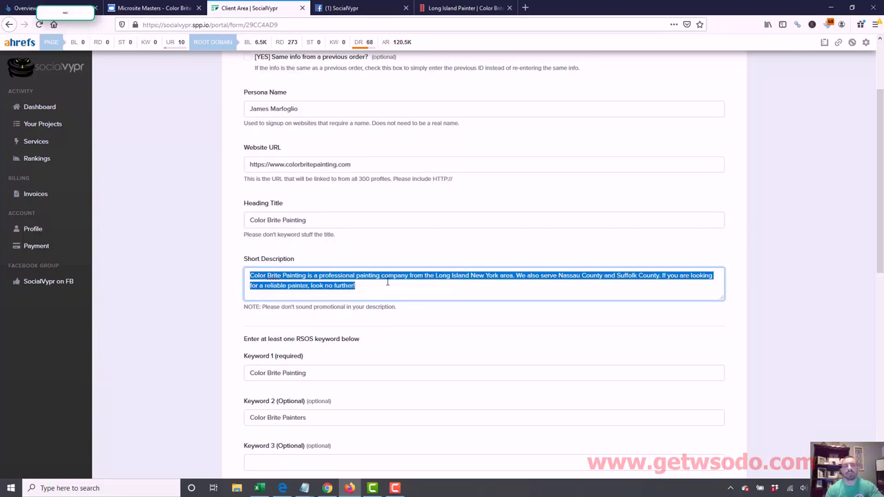
click(298, 276)
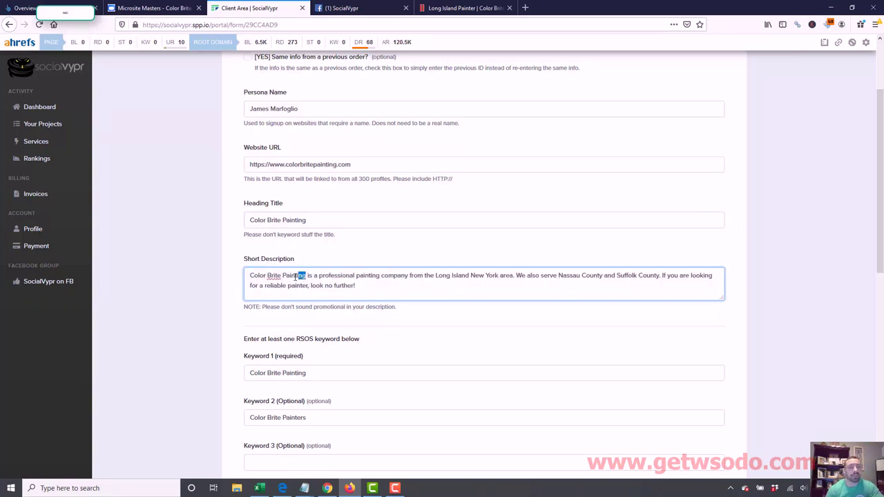
drag(296, 276, 283, 277)
drag(409, 276, 369, 276)
drag(497, 276, 436, 274)
drag(605, 275, 558, 276)
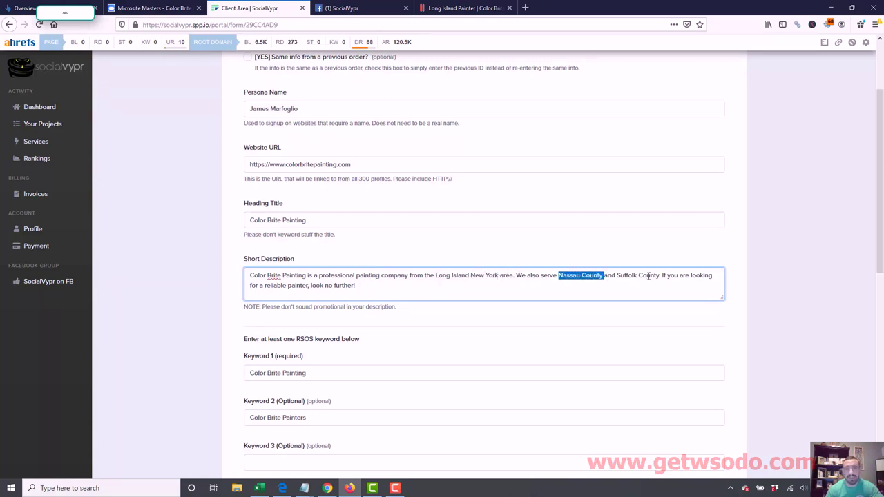
drag(659, 276, 633, 275)
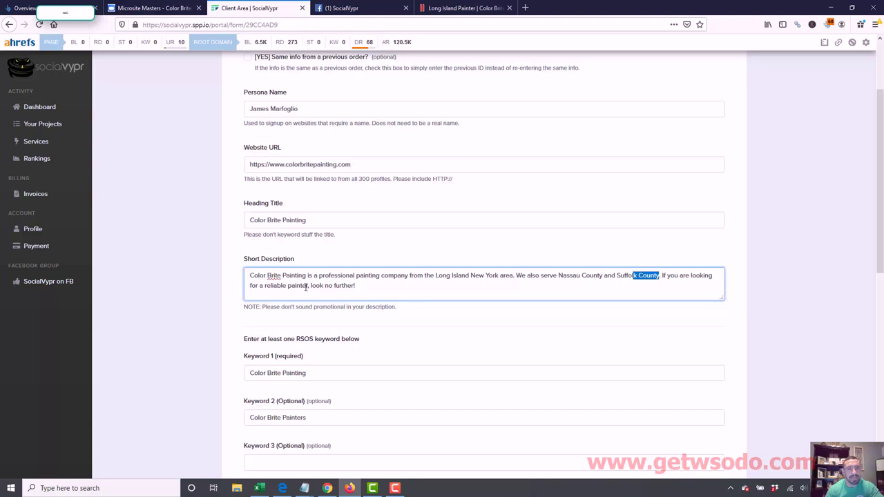
drag(309, 286, 274, 285)
click(361, 287)
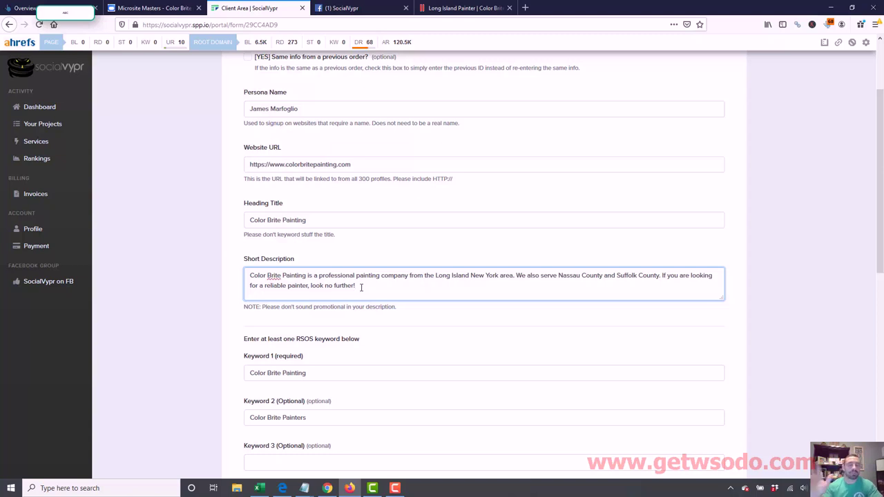
drag(362, 286, 243, 270)
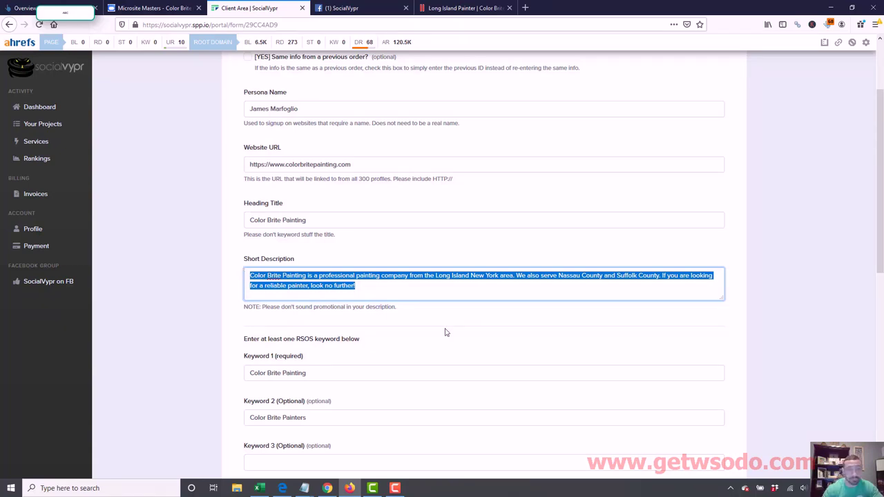
drag(882, 207, 882, 387)
- Enter 'Color Brite Painting' as the NAP Business name, leaving address and phone blank
click(330, 207)
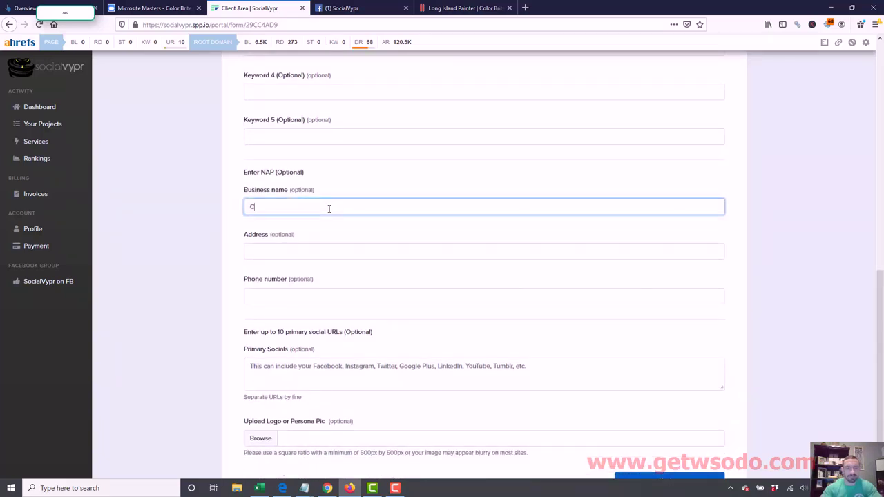
text(Color Brite Paint)
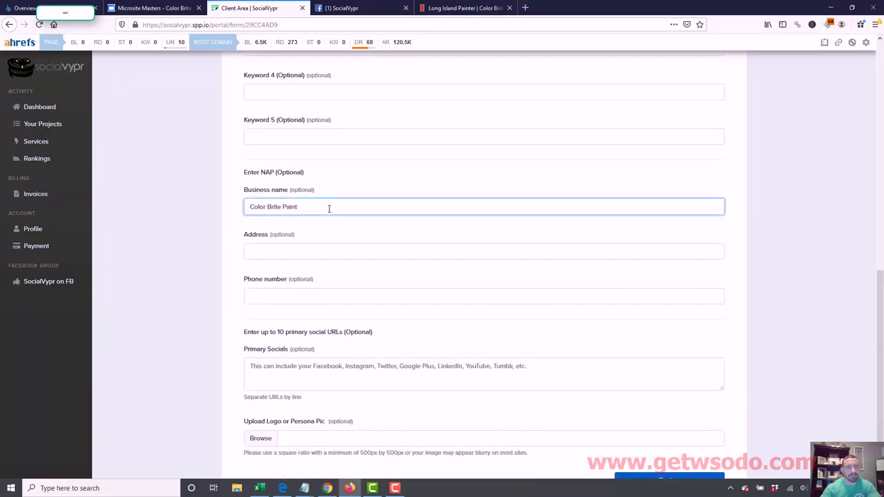
text(ing)
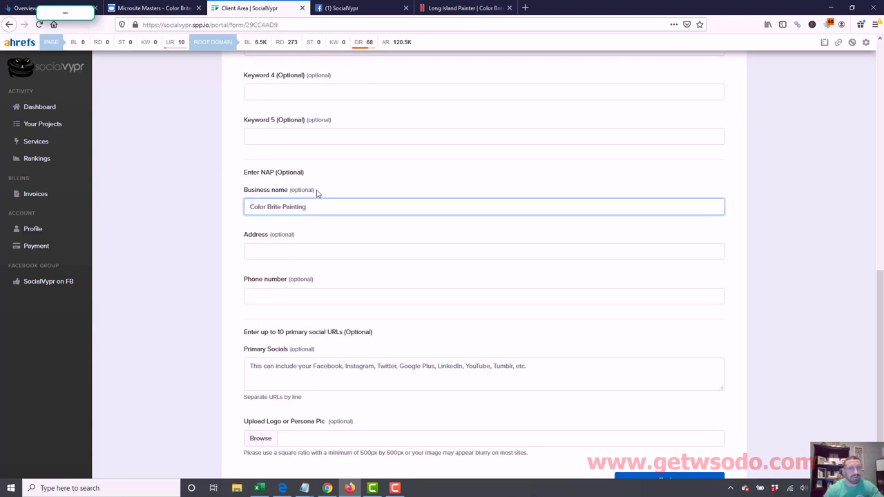
click(308, 193)
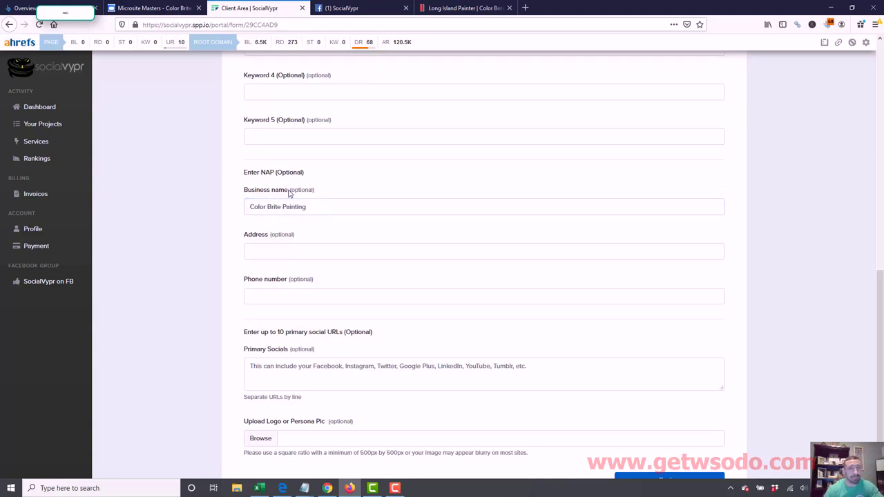
triple_click(320, 214)
scroll(881, 346, down, 1)
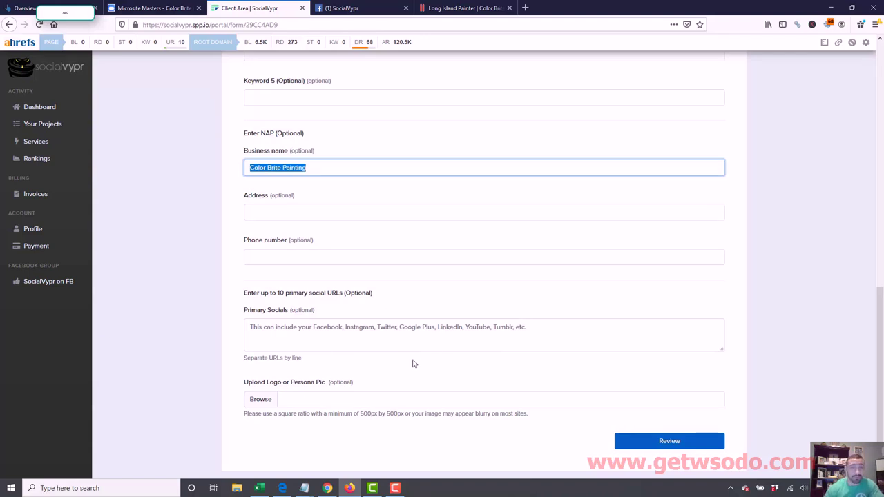
- Preview the filled project details and send the data to create the order page
click(659, 443)
drag(881, 201, 883, 280)
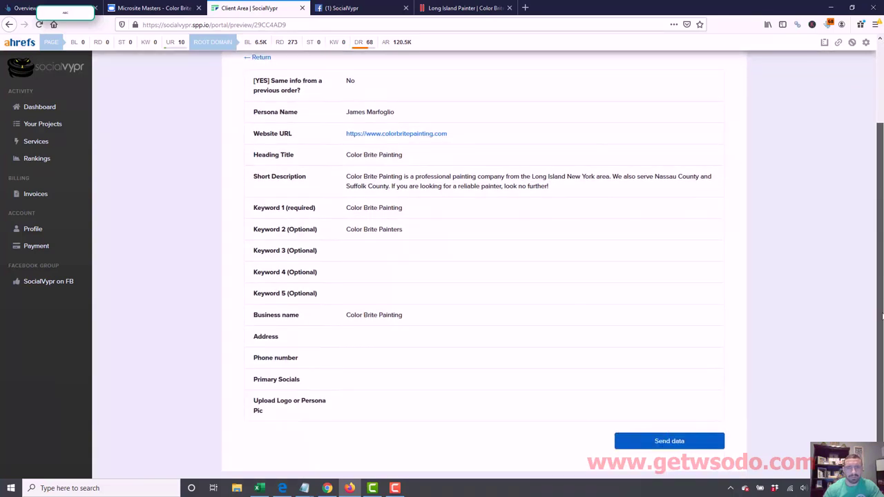
click(668, 440)
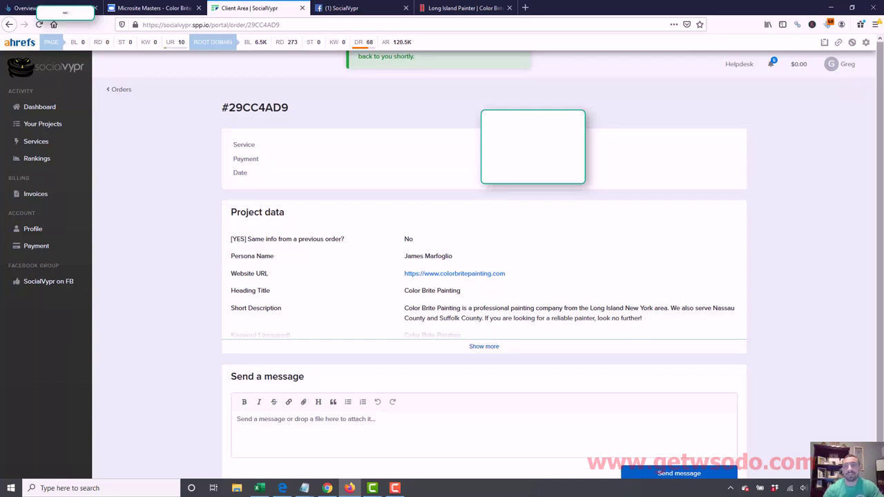
- Check the order page address, then move to the SocialVypr Facebook group
drag(883, 197, 883, 222)
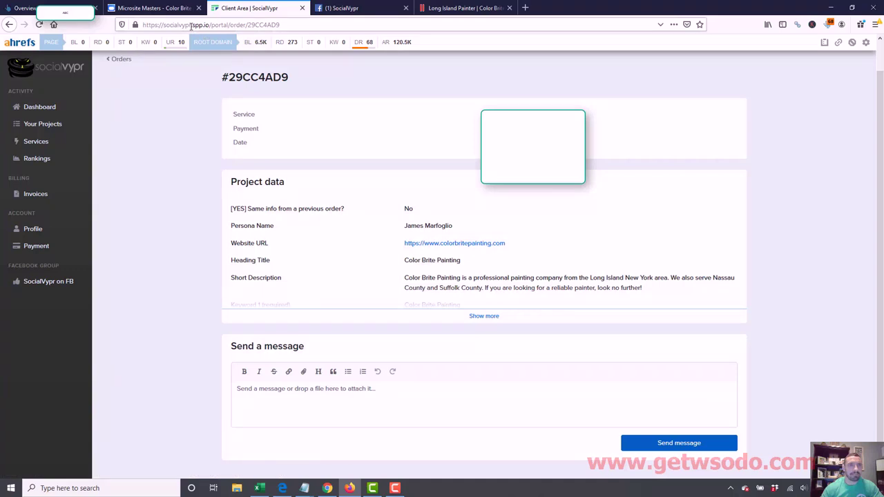
drag(190, 25, 181, 26)
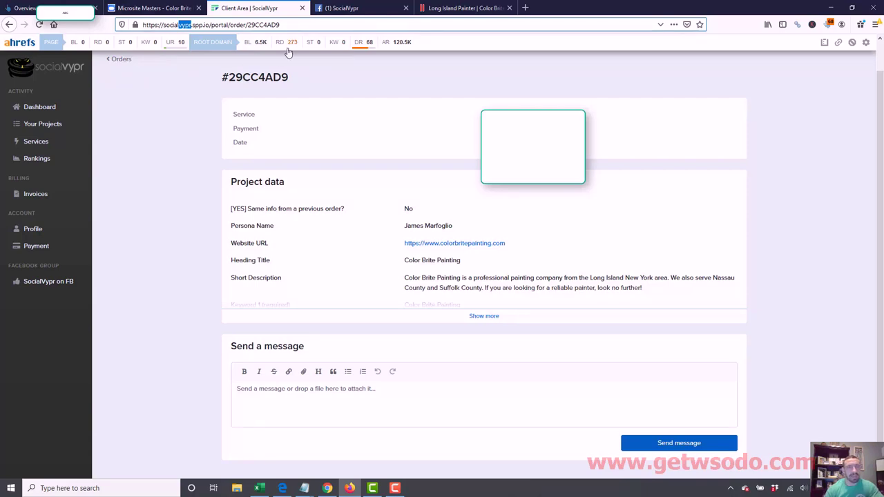
click(352, 7)
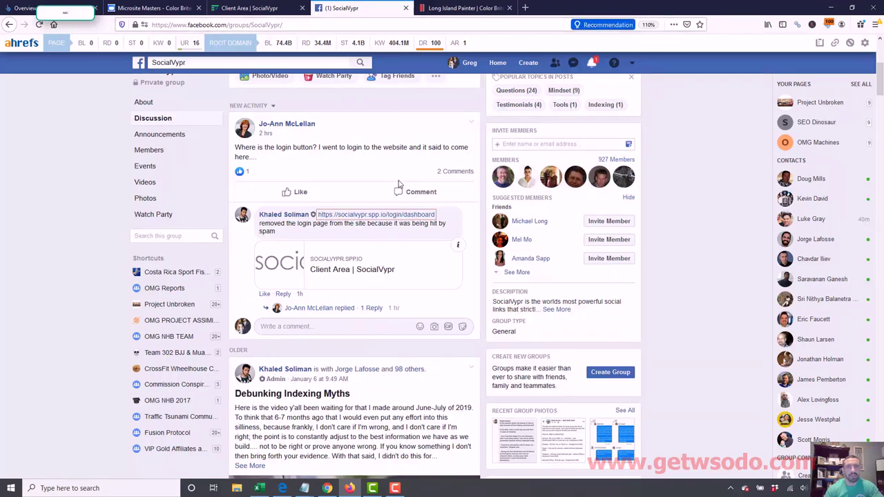
scroll(878, 100, up, 1)
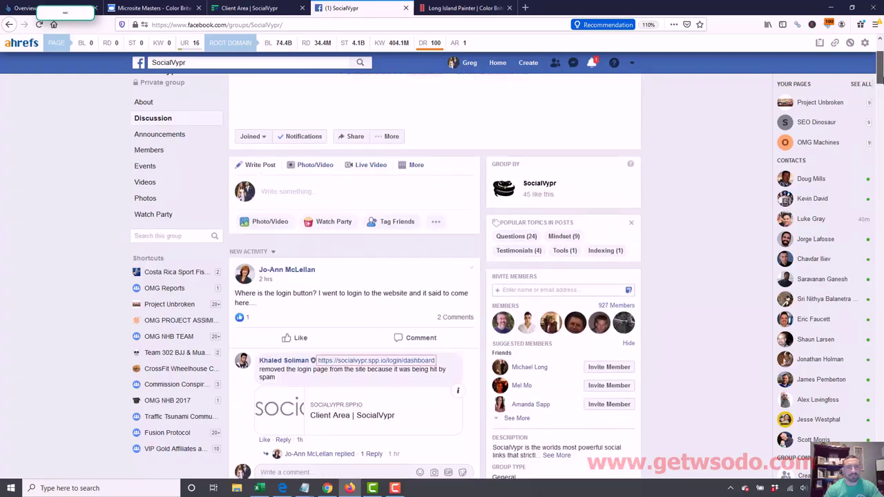
scroll(879, 100, down, 5)
drag(880, 100, 881, 82)
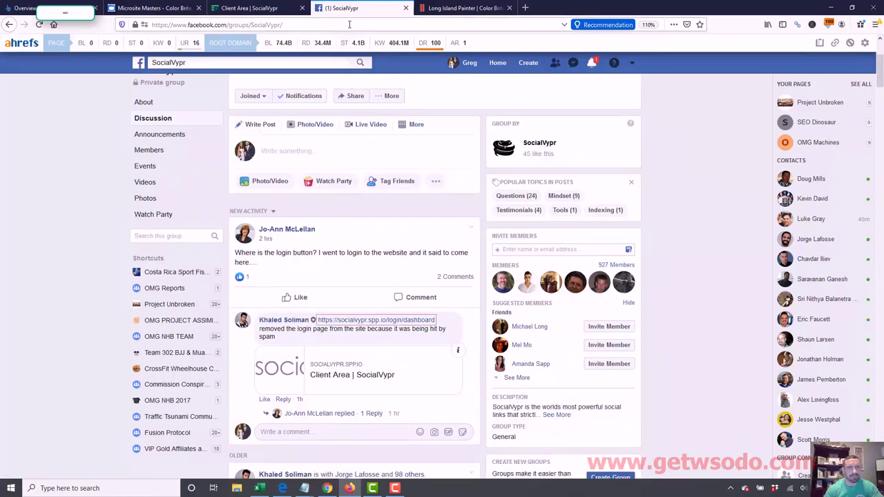
key(F5)
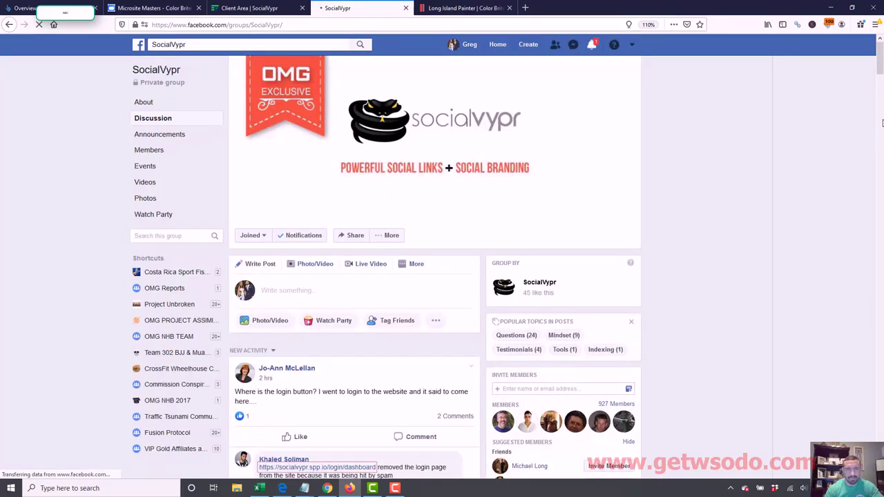
scroll(881, 123, down, 10)
drag(881, 132, 882, 80)
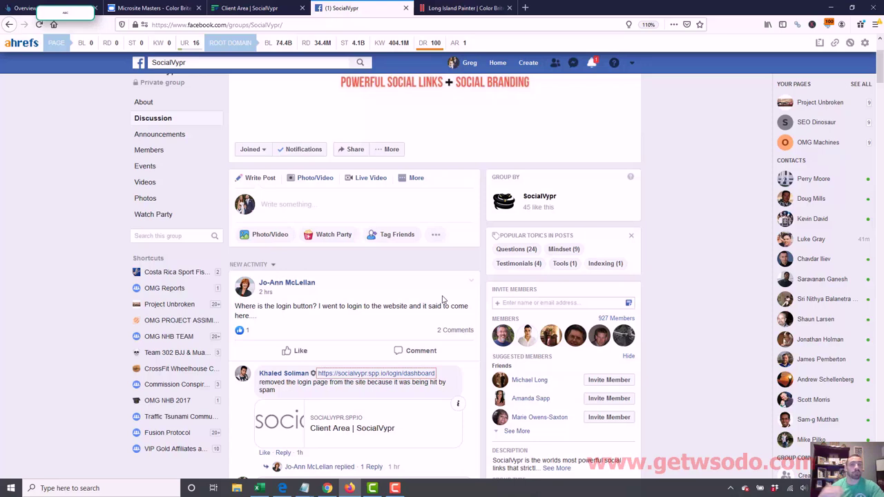
key(F9)
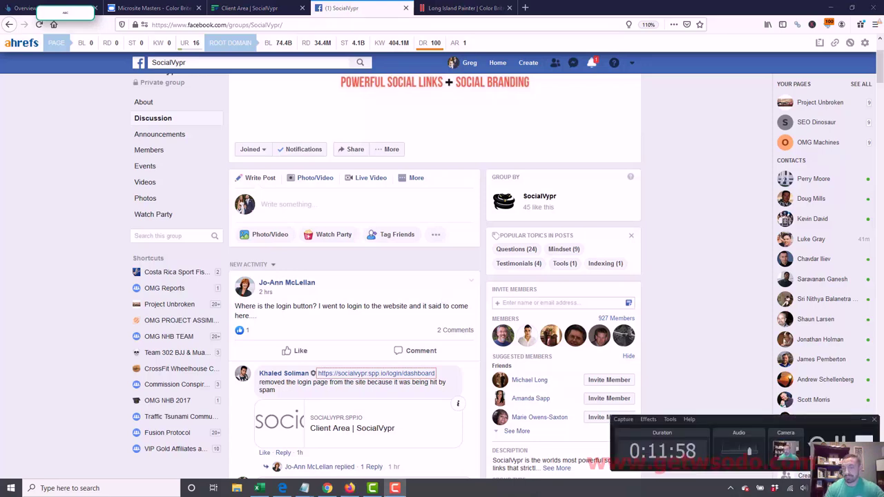